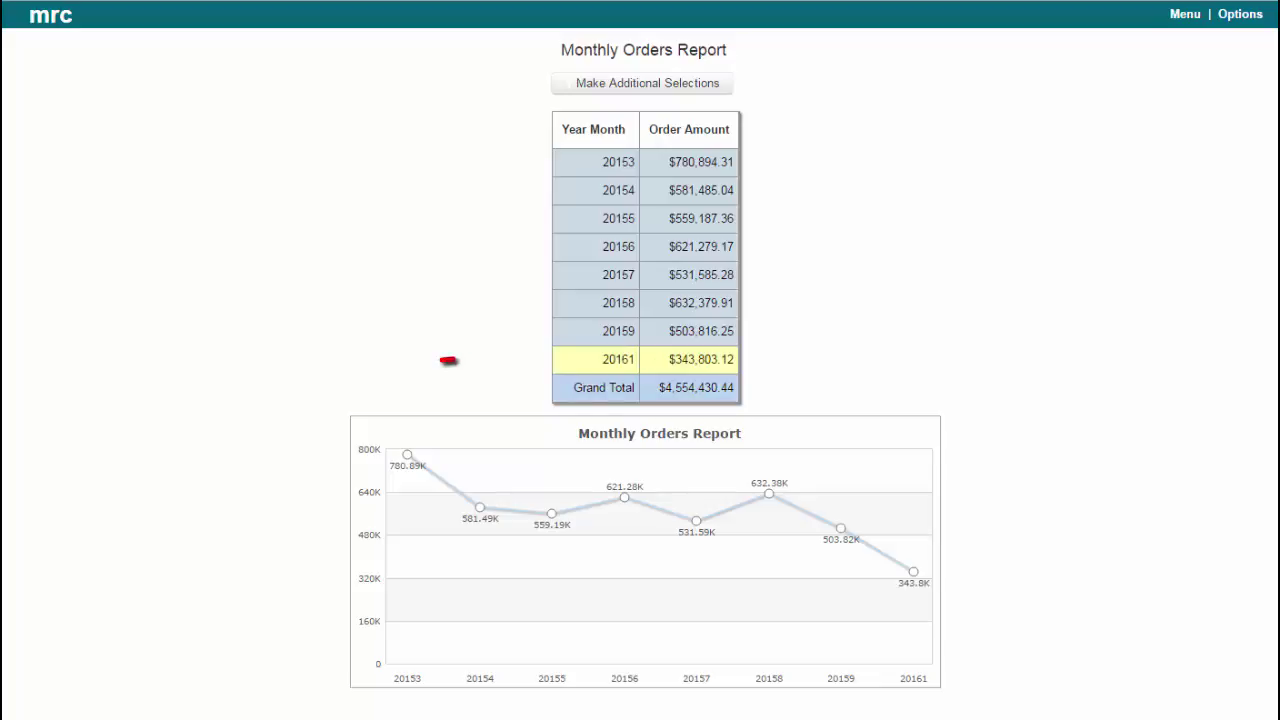
Step: Navigate to Messaging and Scheduled Tasks to list the three existing task groups
drag(594, 359, 634, 359)
click(1016, 318)
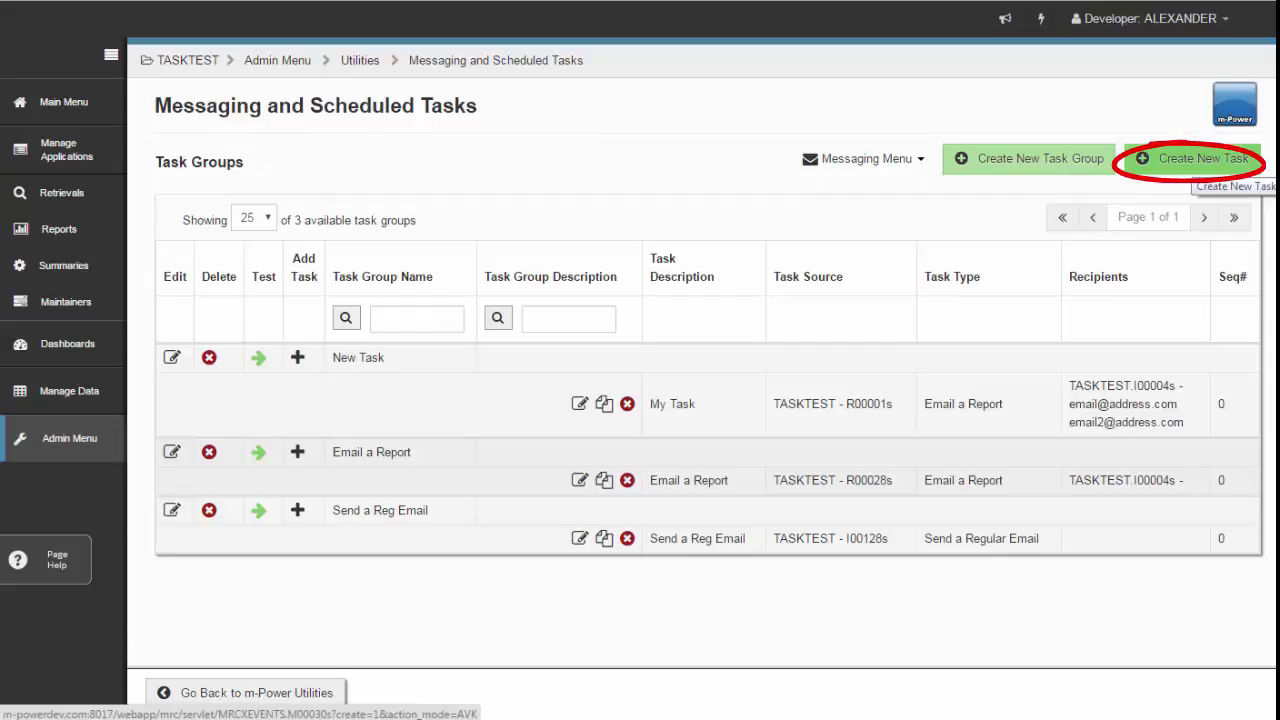
Step: Start a new task in a new task group named 'Monthly Orders Report'
click(1192, 160)
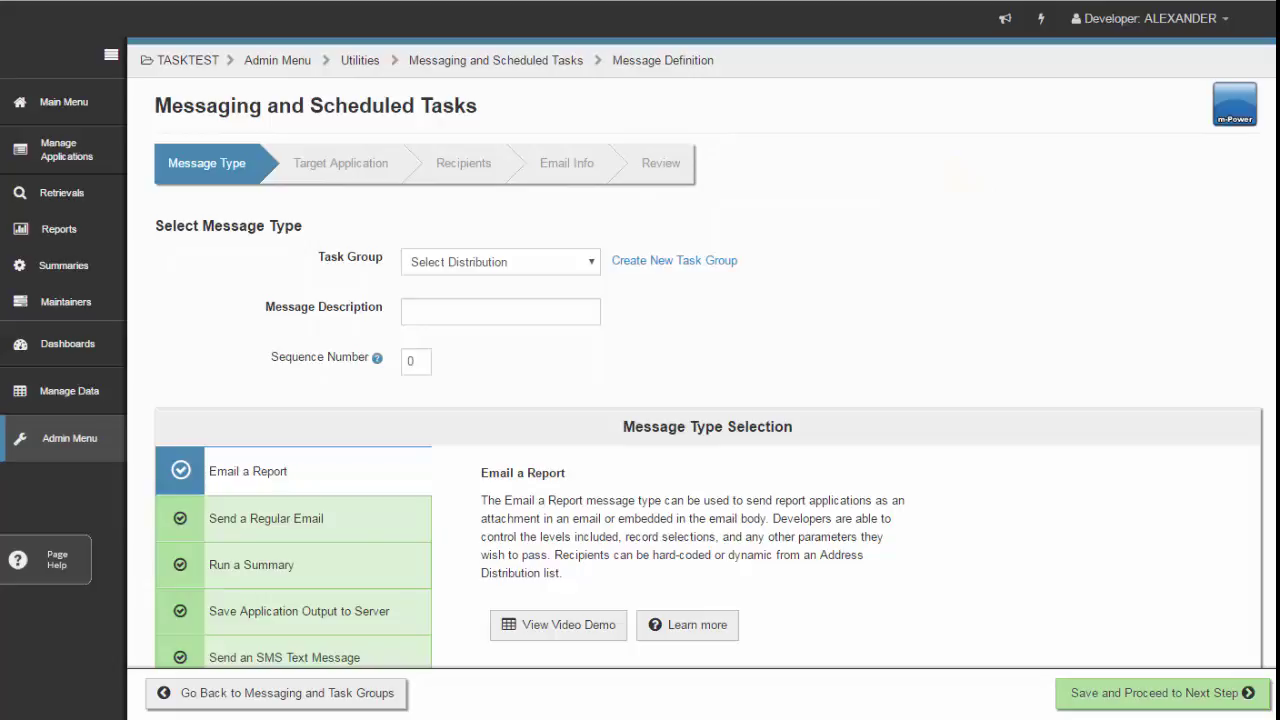
click(620, 260)
click(505, 260)
text(Monthly O)
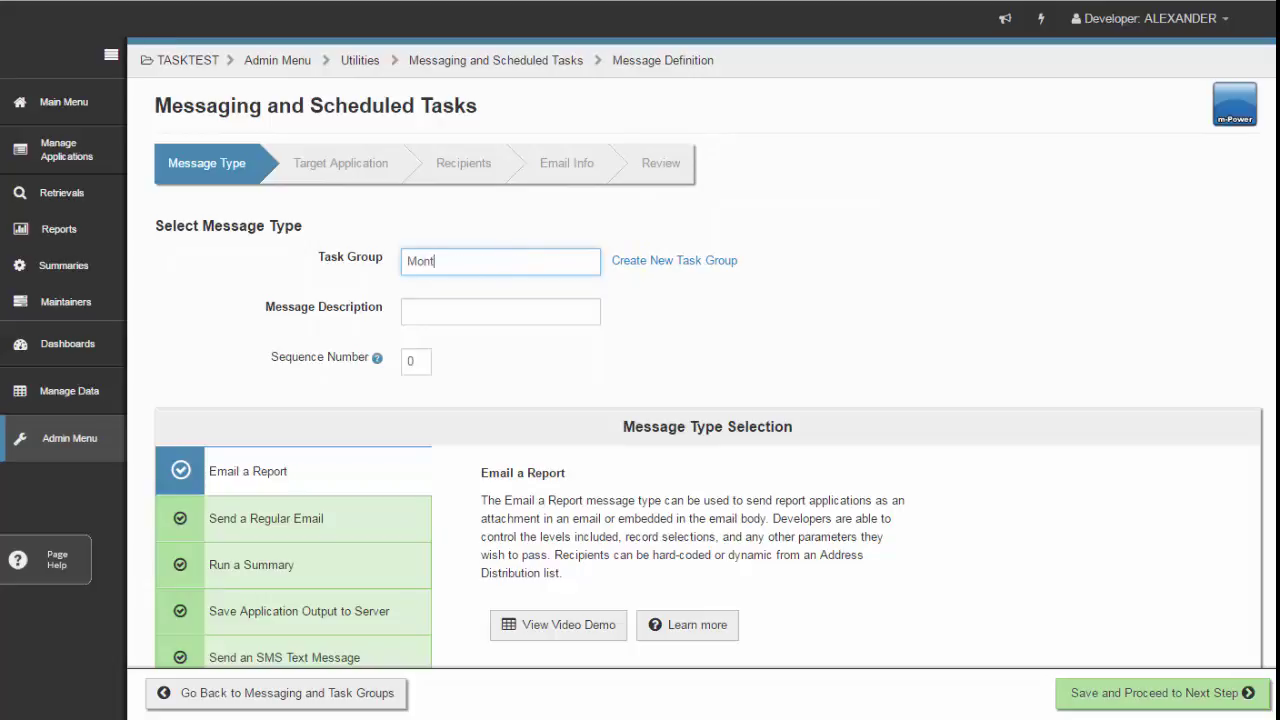
text(rders )
text(Report)
Step: Give the task description 'Summary', sequence number 1, and the Run a Summary type
click(519, 311)
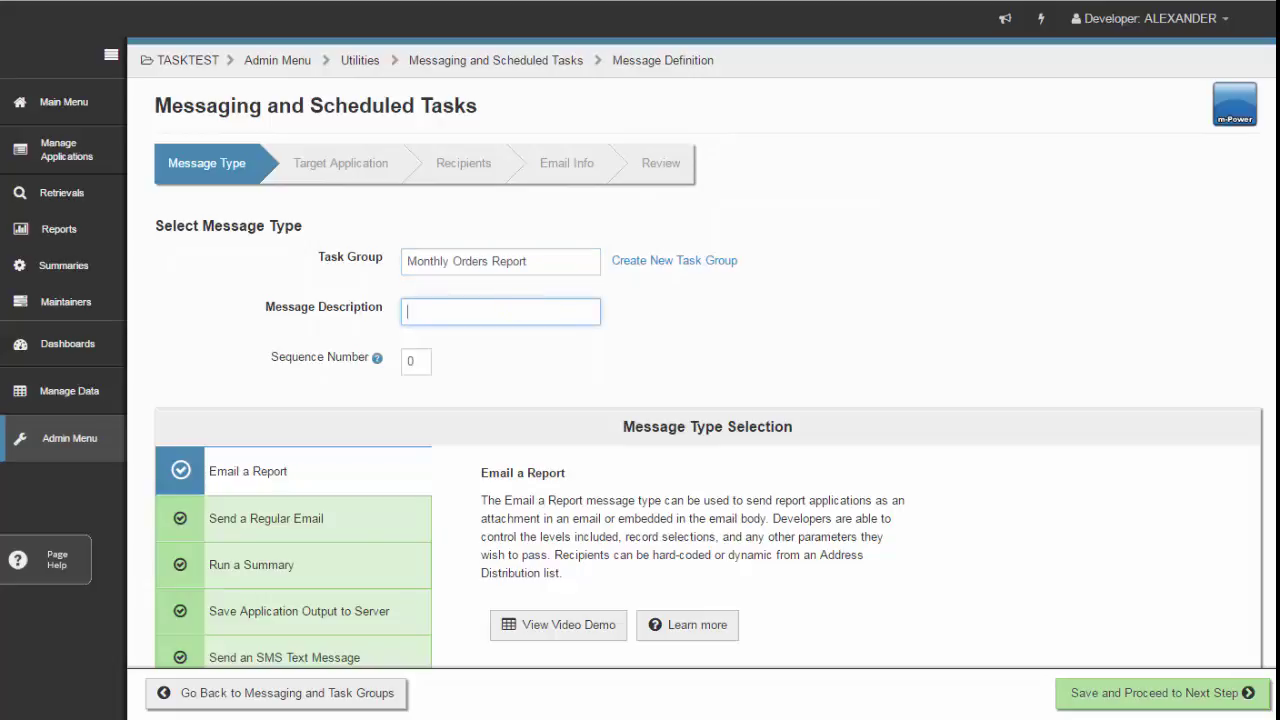
text(Summary)
click(416, 361)
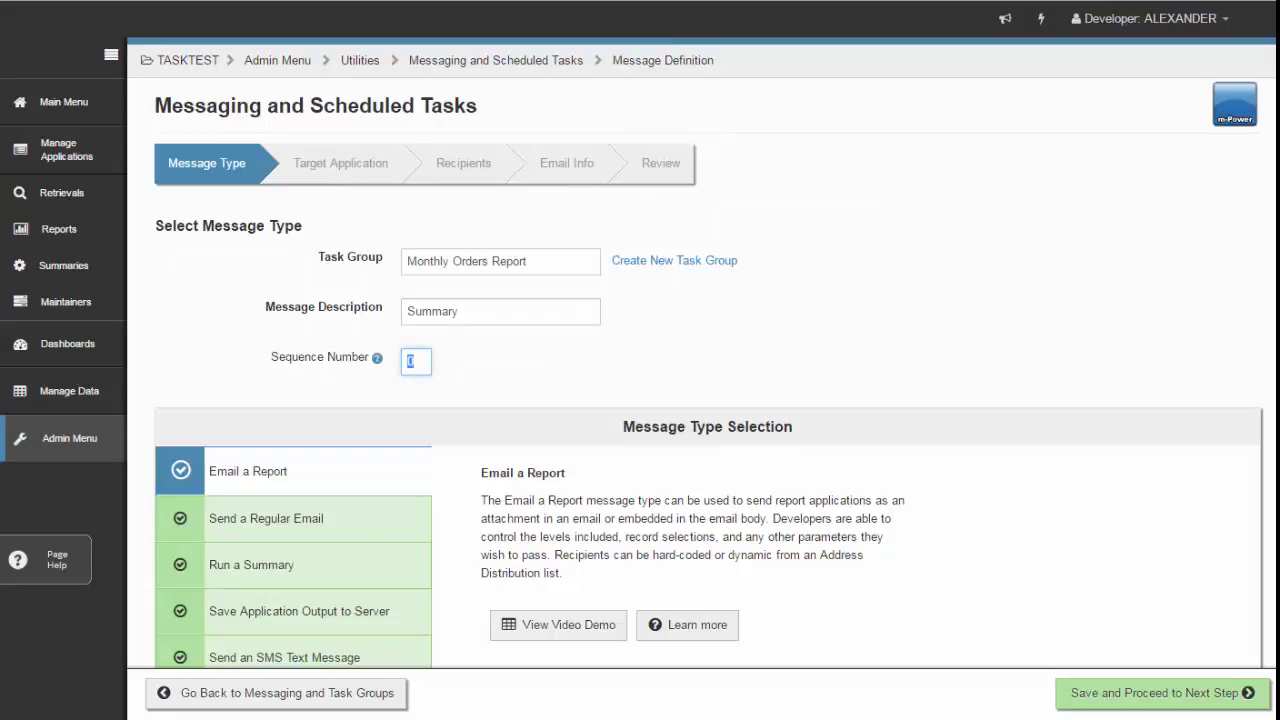
text(1)
click(630, 382)
click(257, 557)
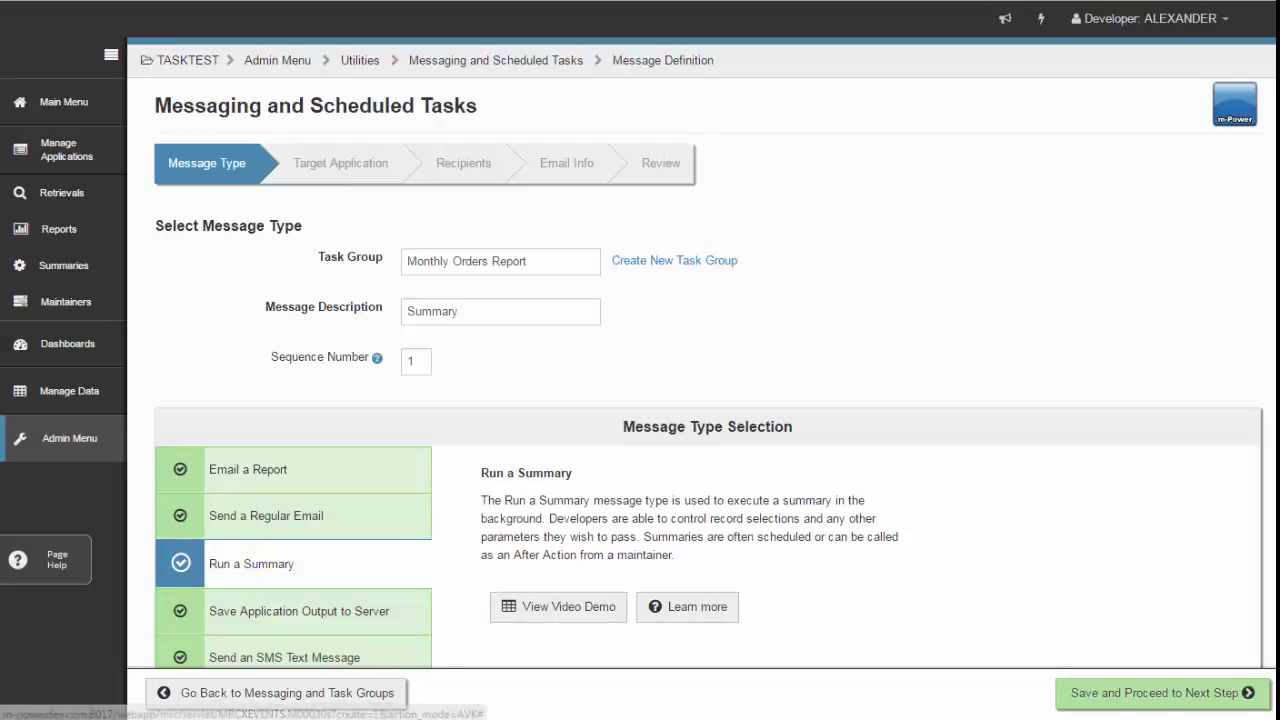
Step: Target the TASKTEST dictionary's 28 - Monthly Order Summary and continue to the Review step
click(1160, 693)
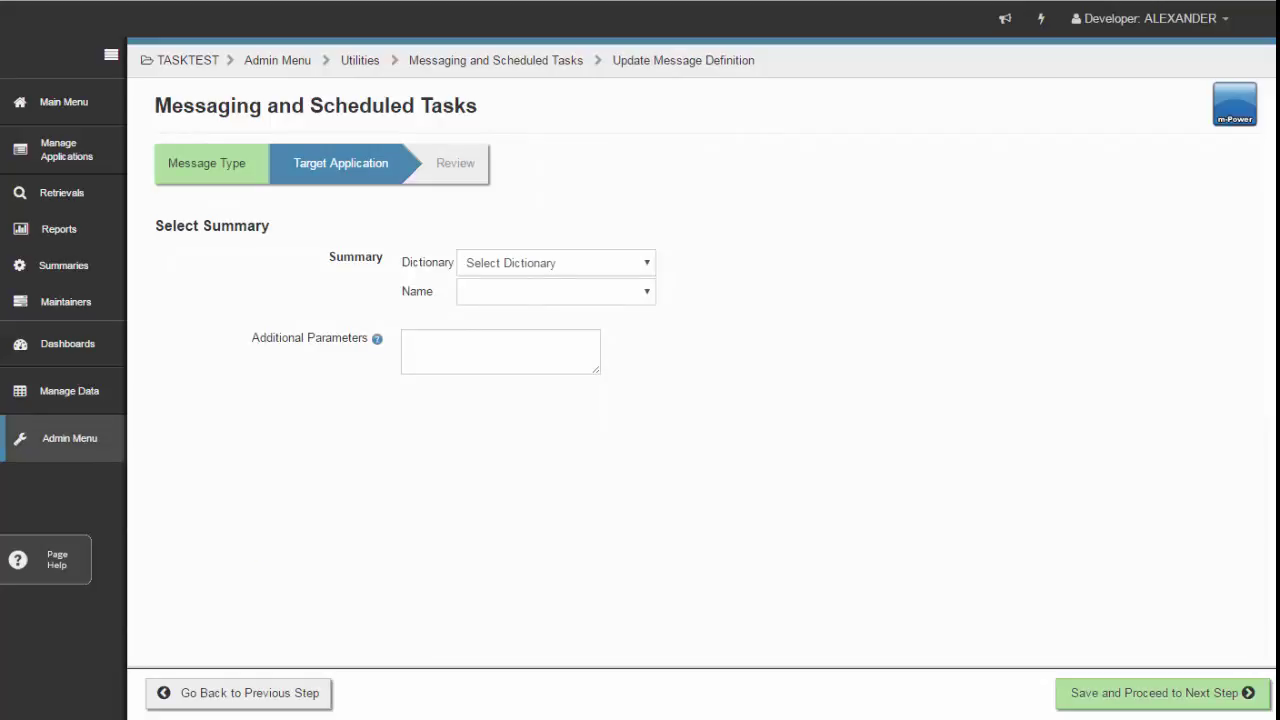
click(540, 262)
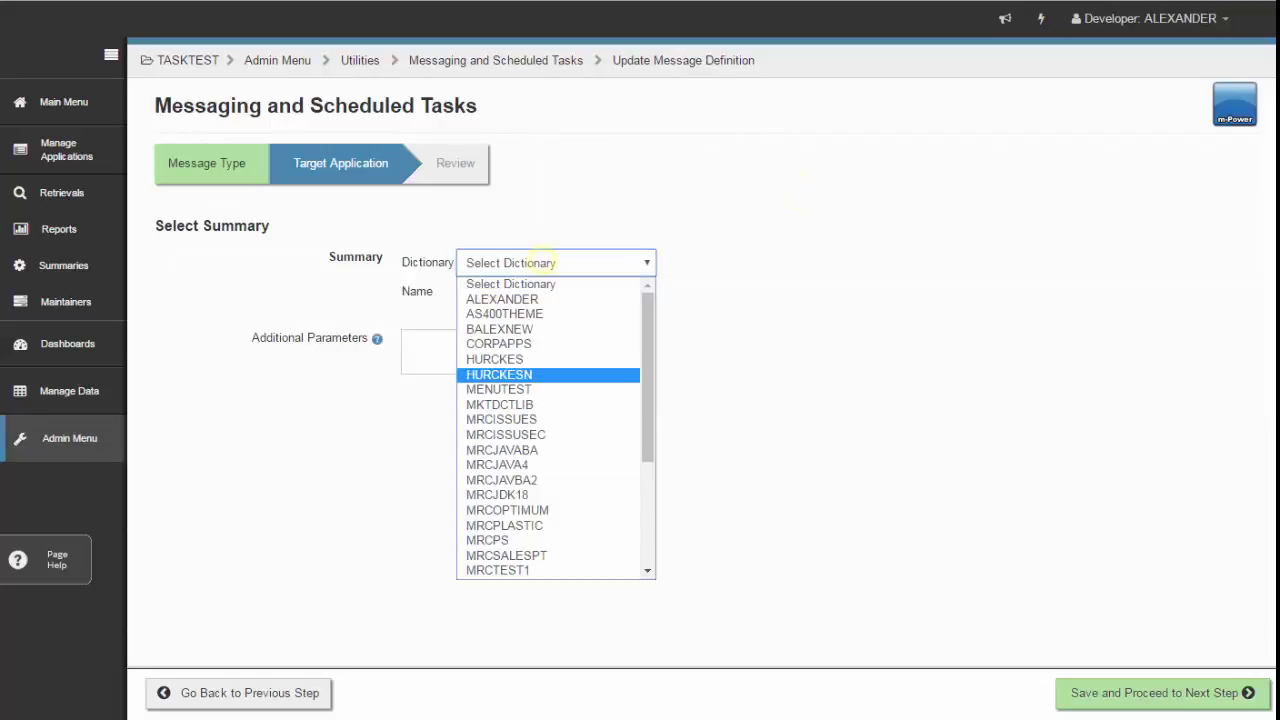
scroll(550, 430, down, 5)
click(500, 465)
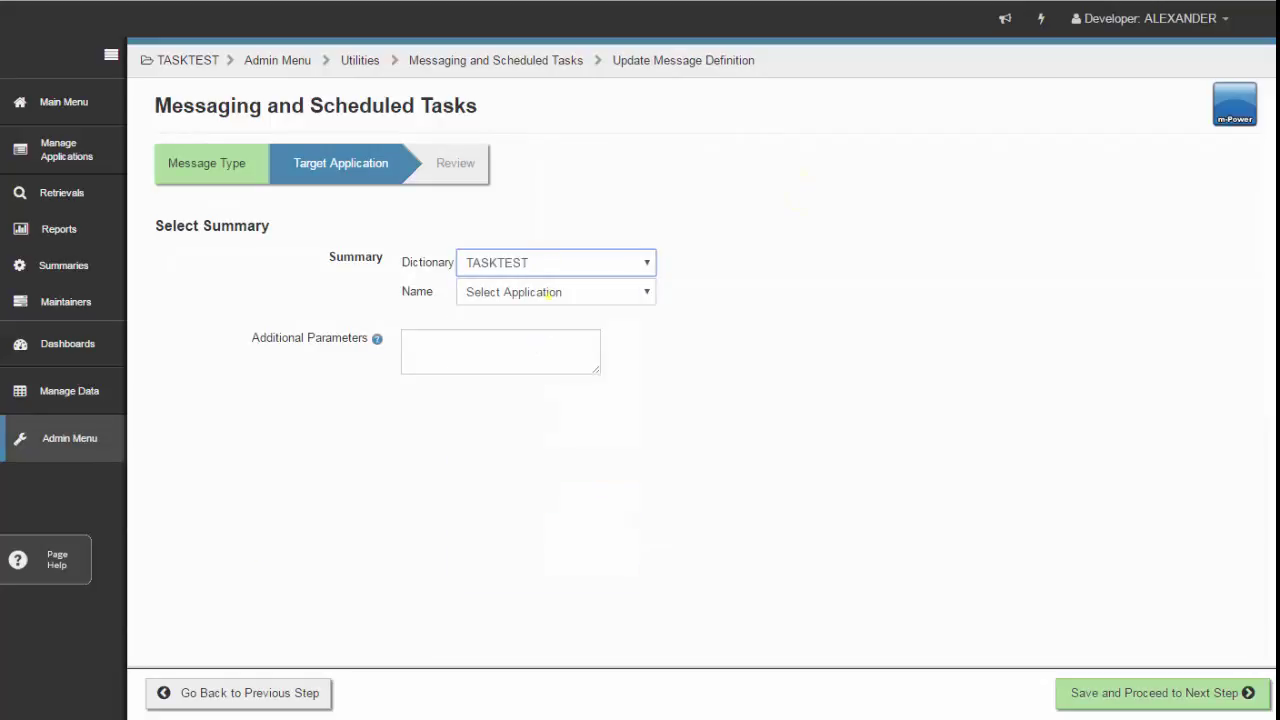
click(548, 292)
click(575, 326)
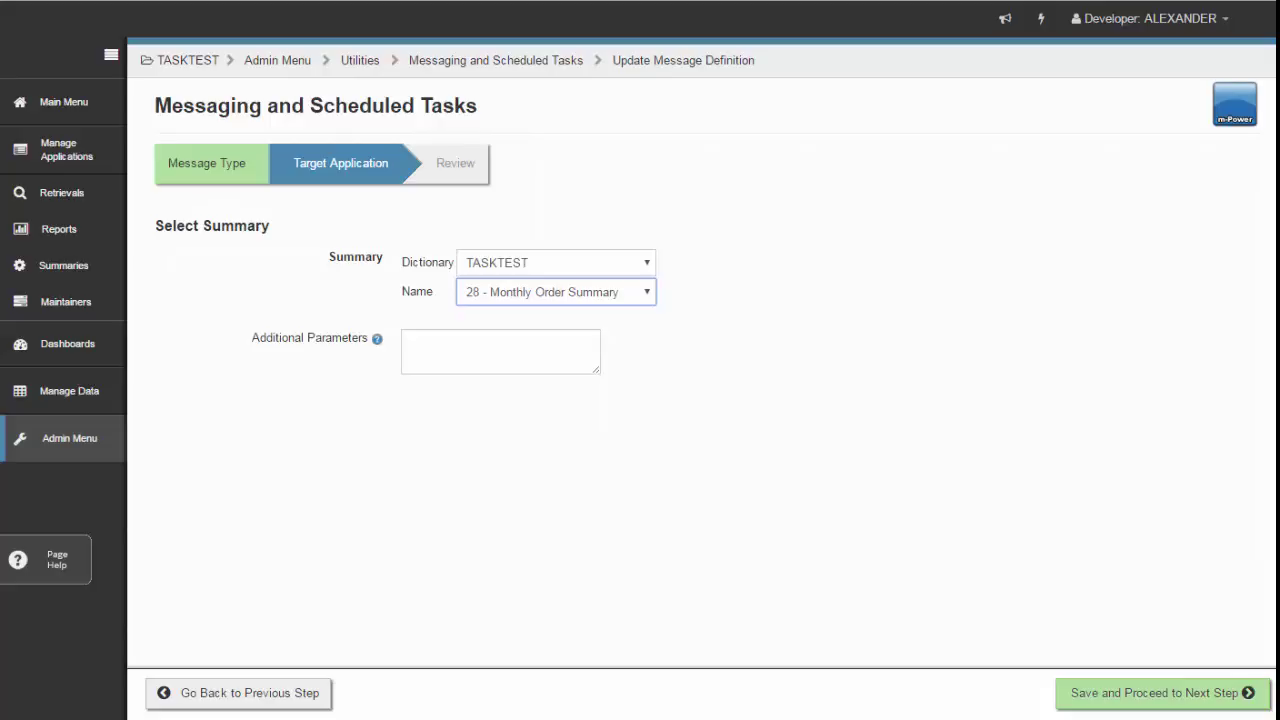
click(658, 351)
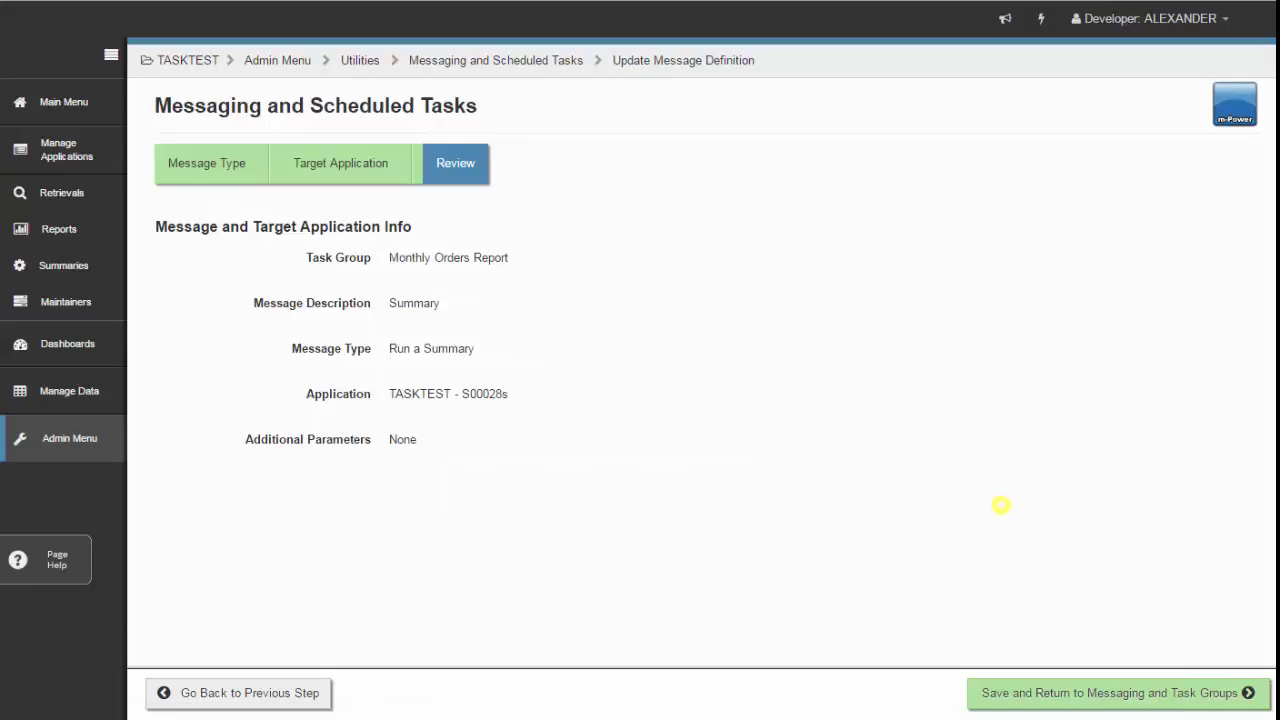
Step: Save the Summary task, then add a second task to the Monthly Orders Report group
click(1086, 690)
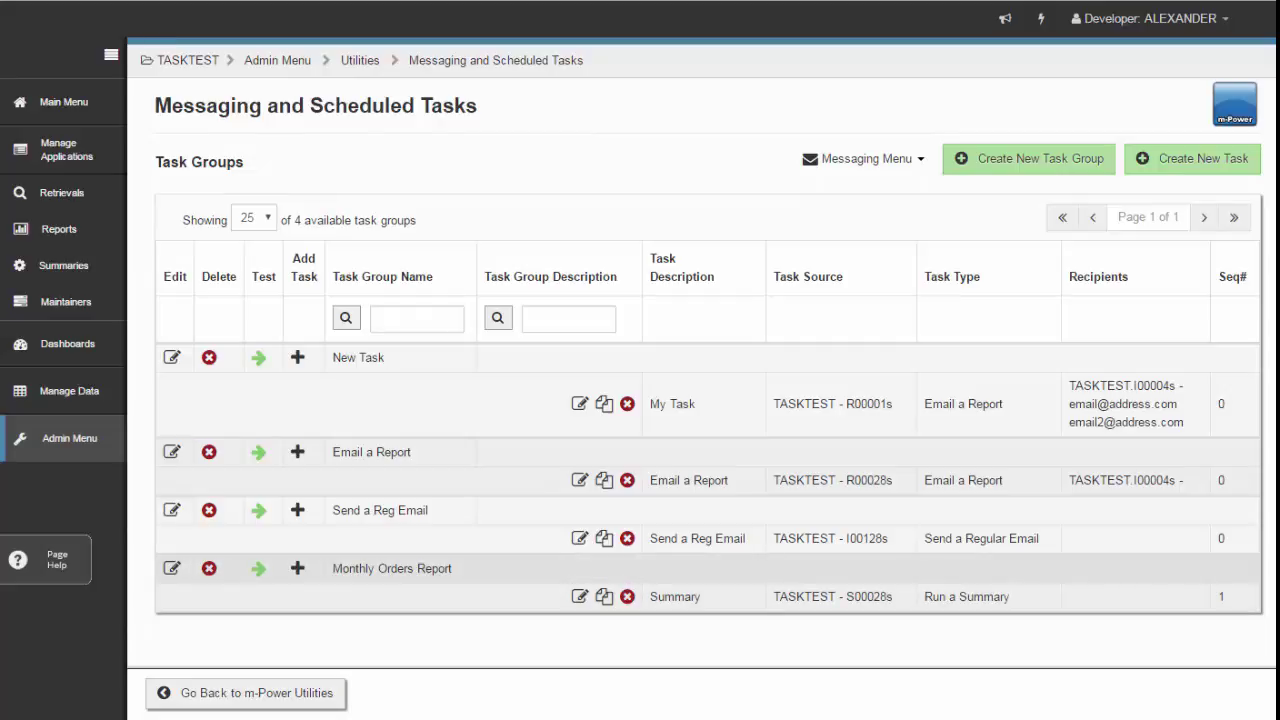
click(297, 568)
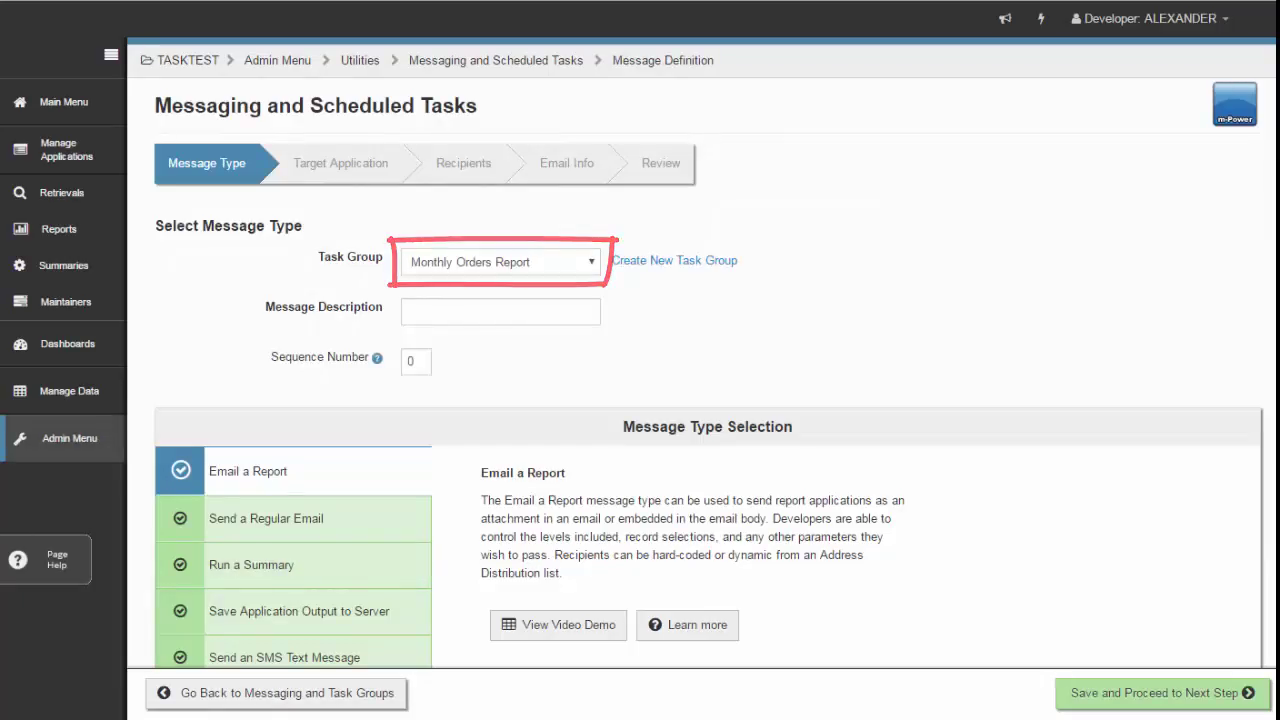
Step: Enter 'Report' as the message description and 2 as the sequence number
click(458, 312)
text(Report)
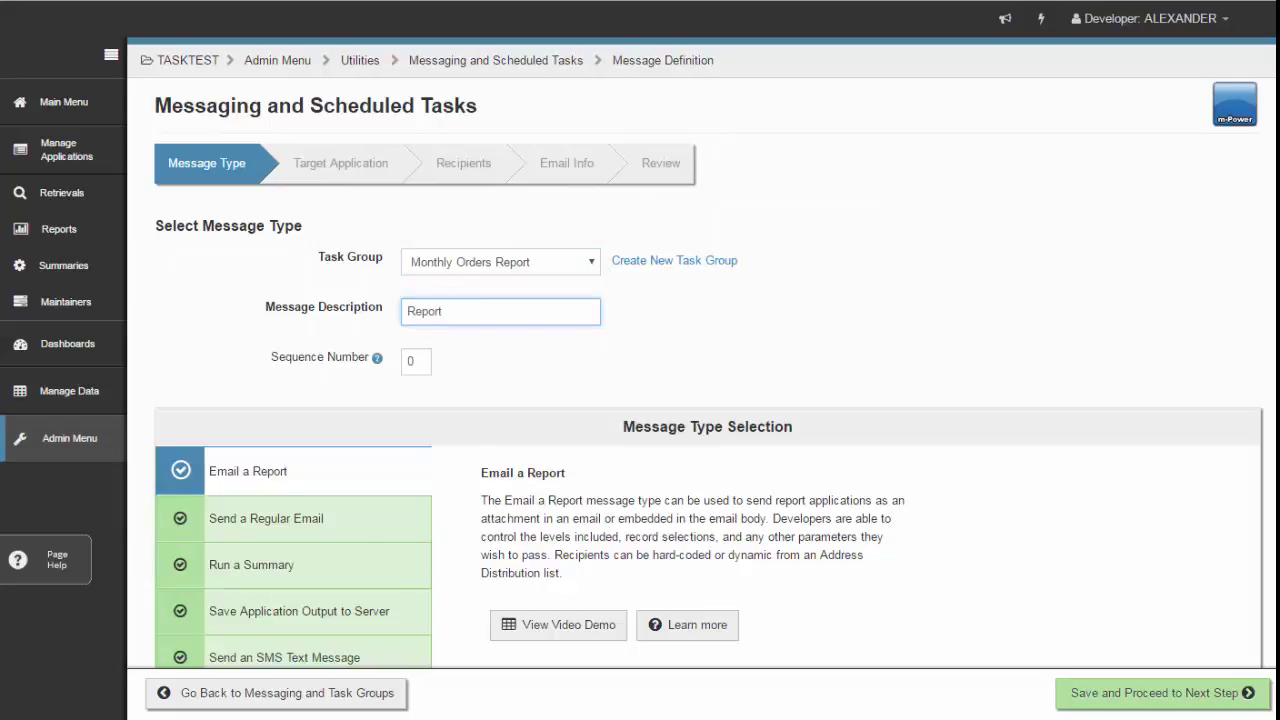
click(414, 361)
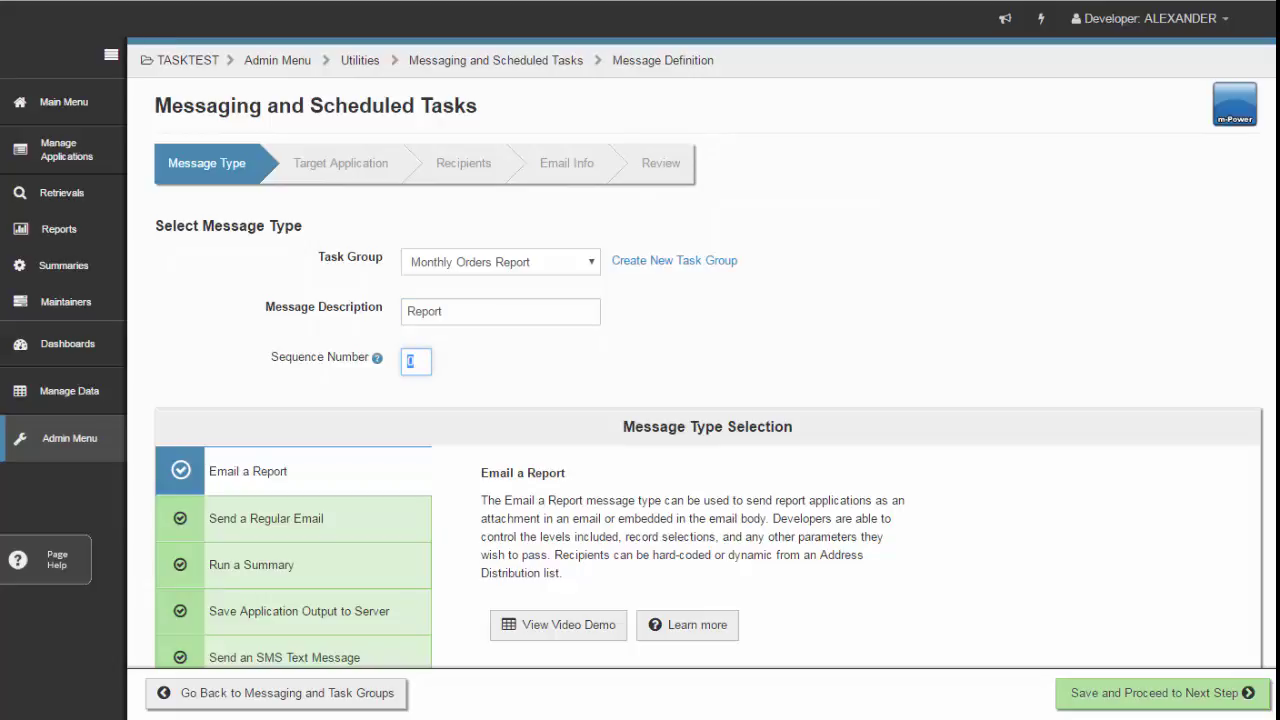
text(2)
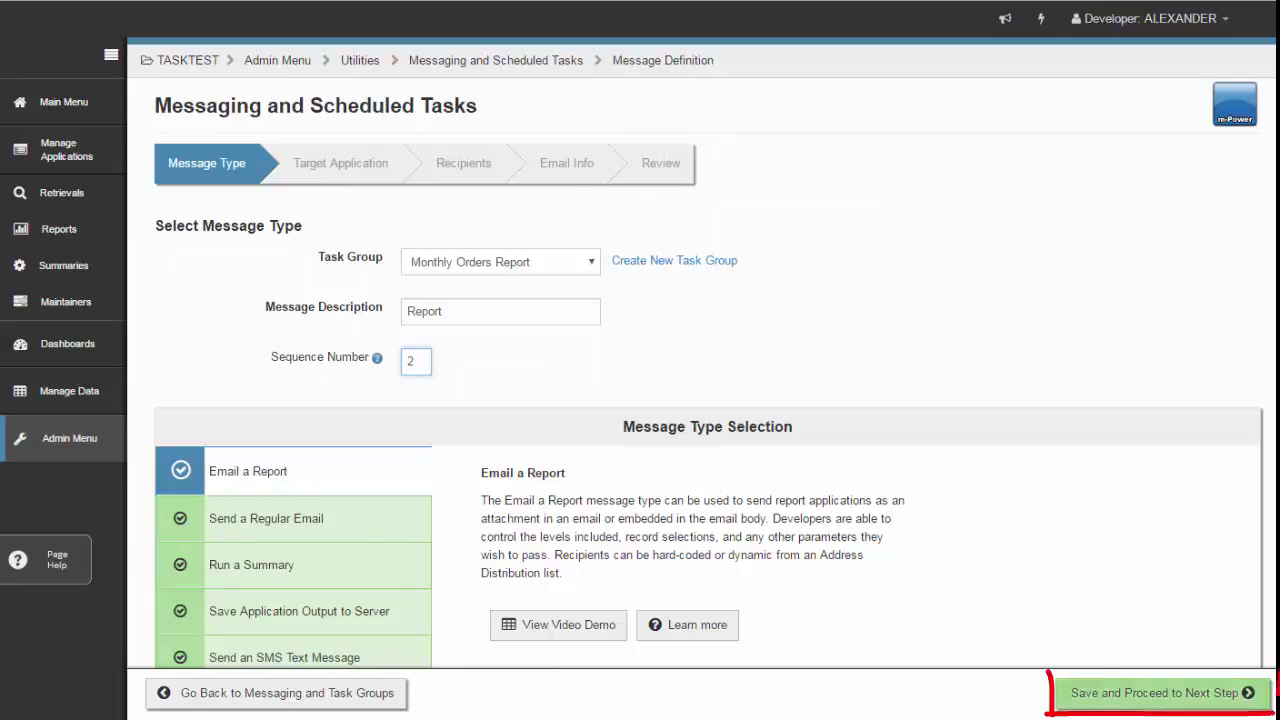
Step: Choose the TASKTEST dictionary and the 228 - Monthly Orders Report as the emailed report
click(1100, 692)
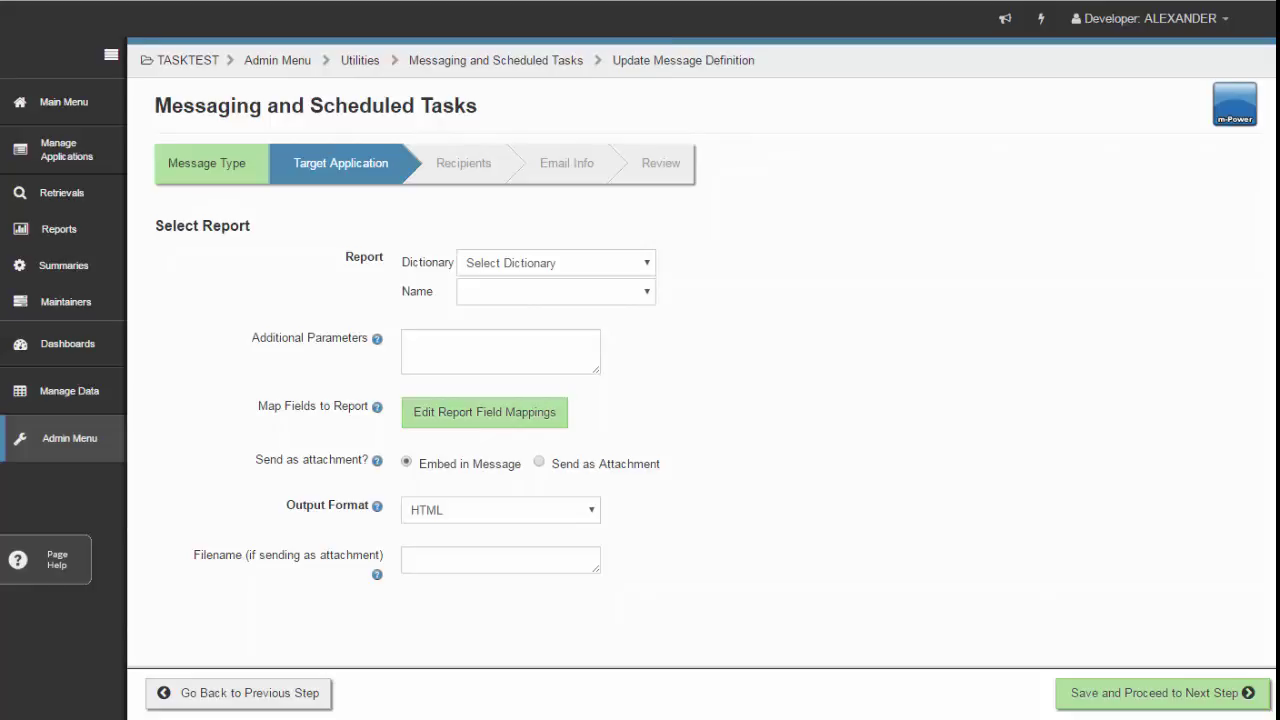
click(829, 367)
click(829, 367)
click(586, 262)
scroll(550, 359, down, 5)
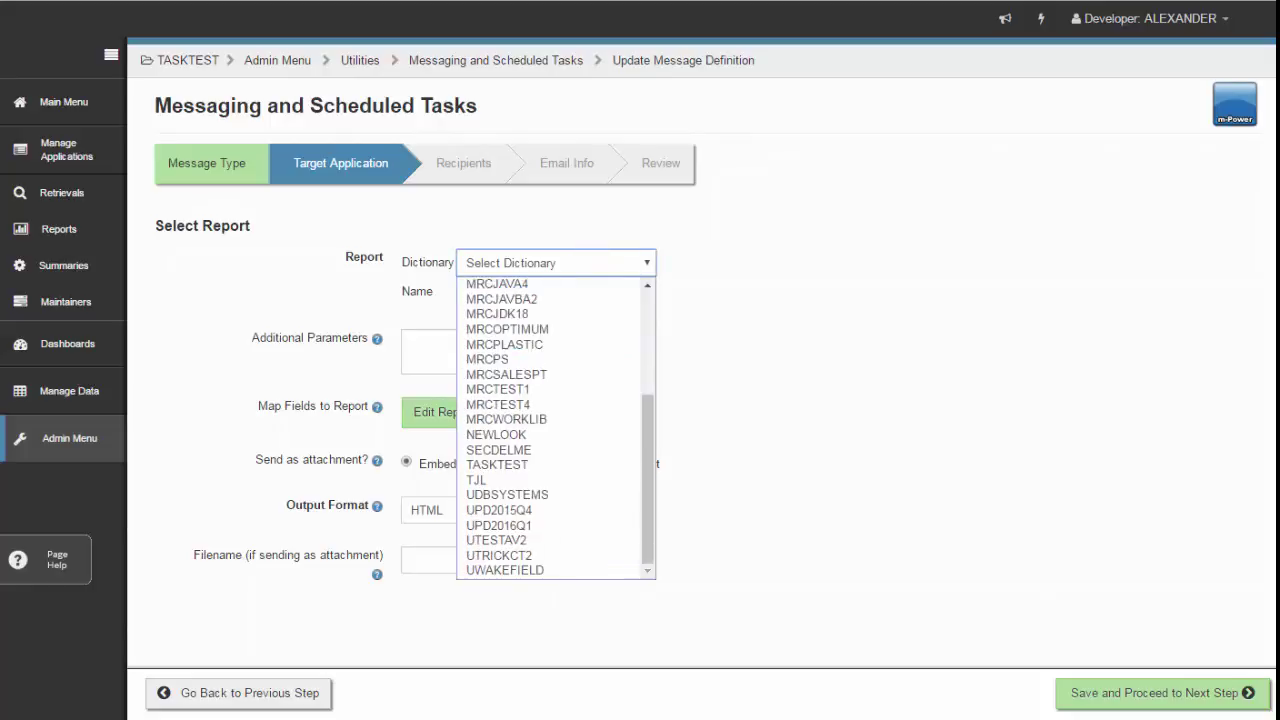
click(538, 464)
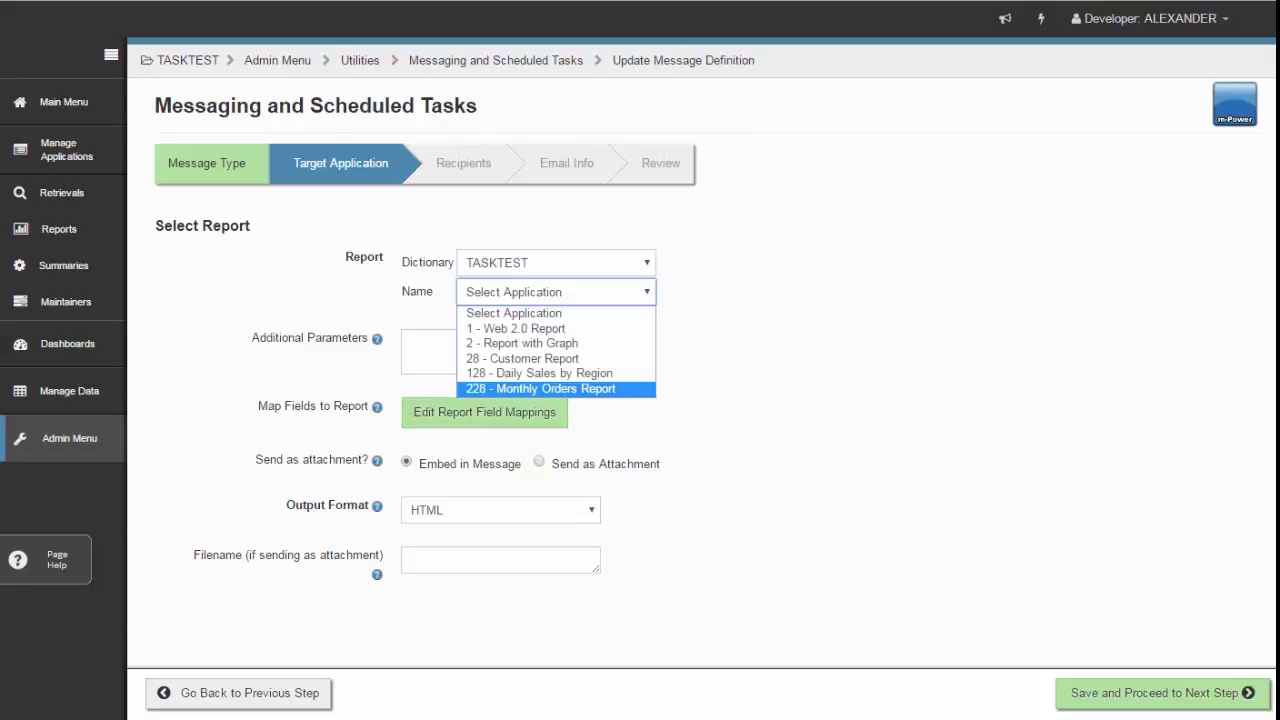
click(578, 389)
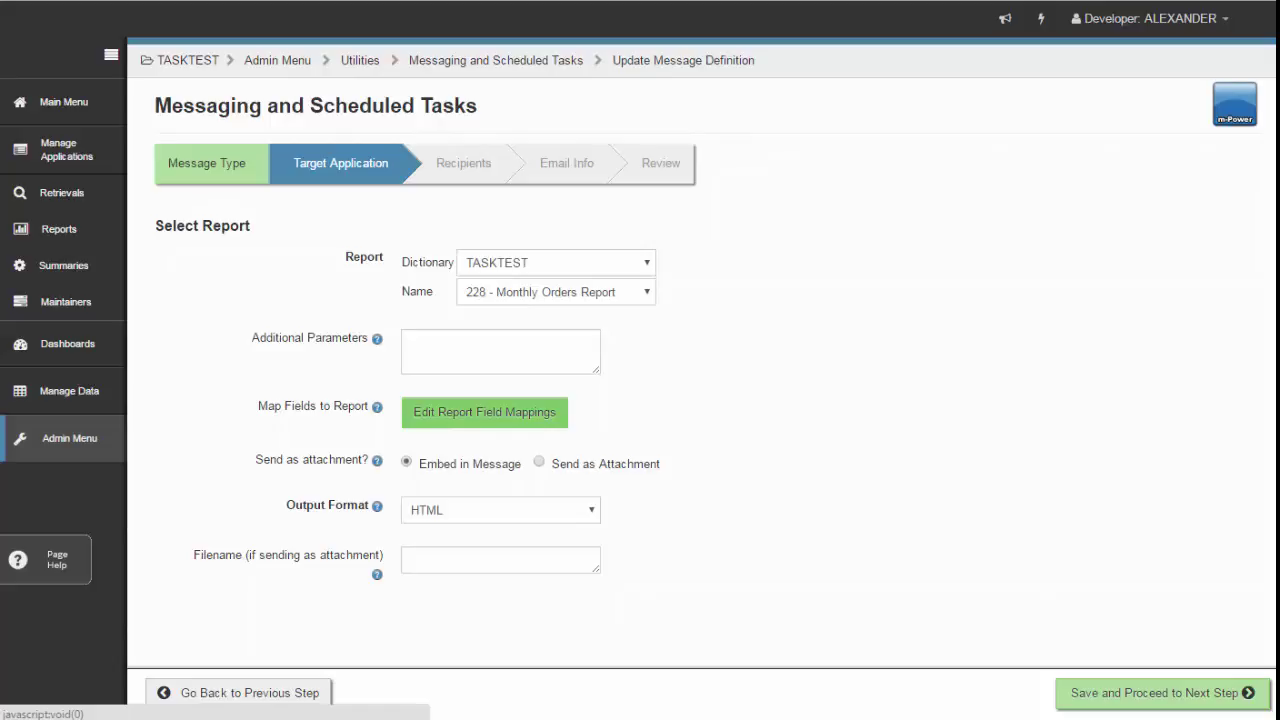
Step: Send the report as an attachment in PDF output format
click(539, 462)
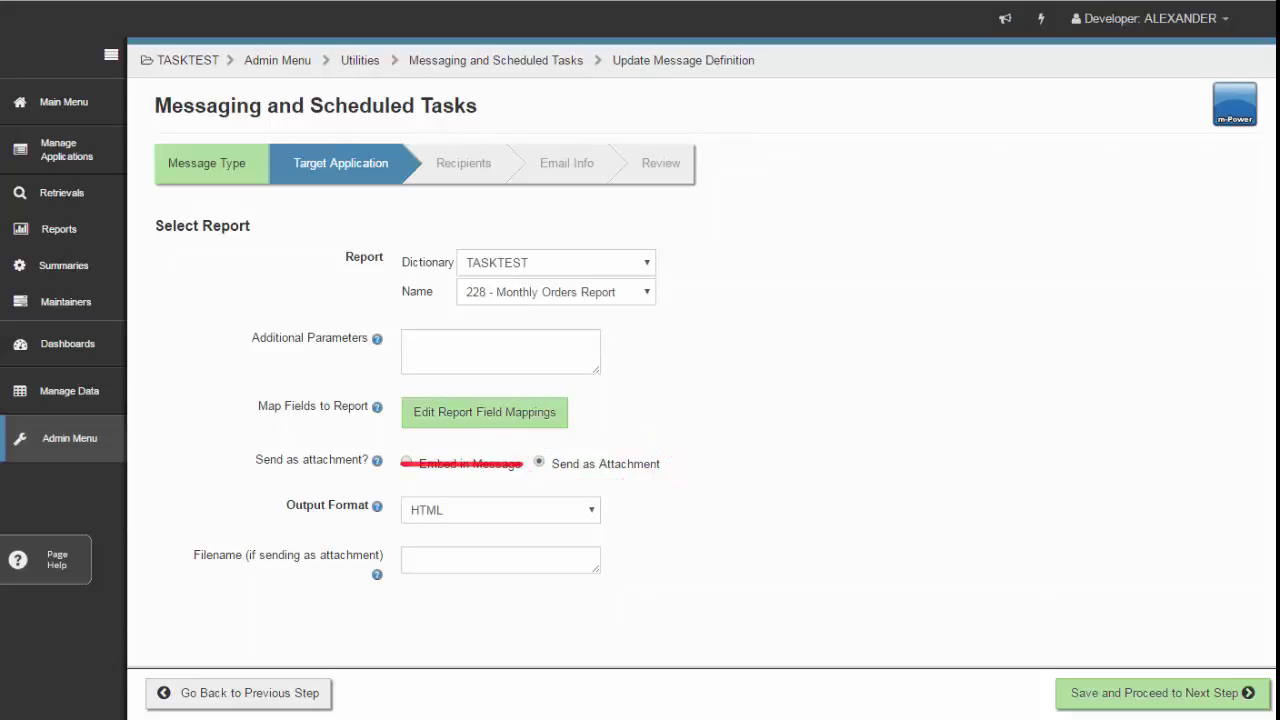
click(487, 509)
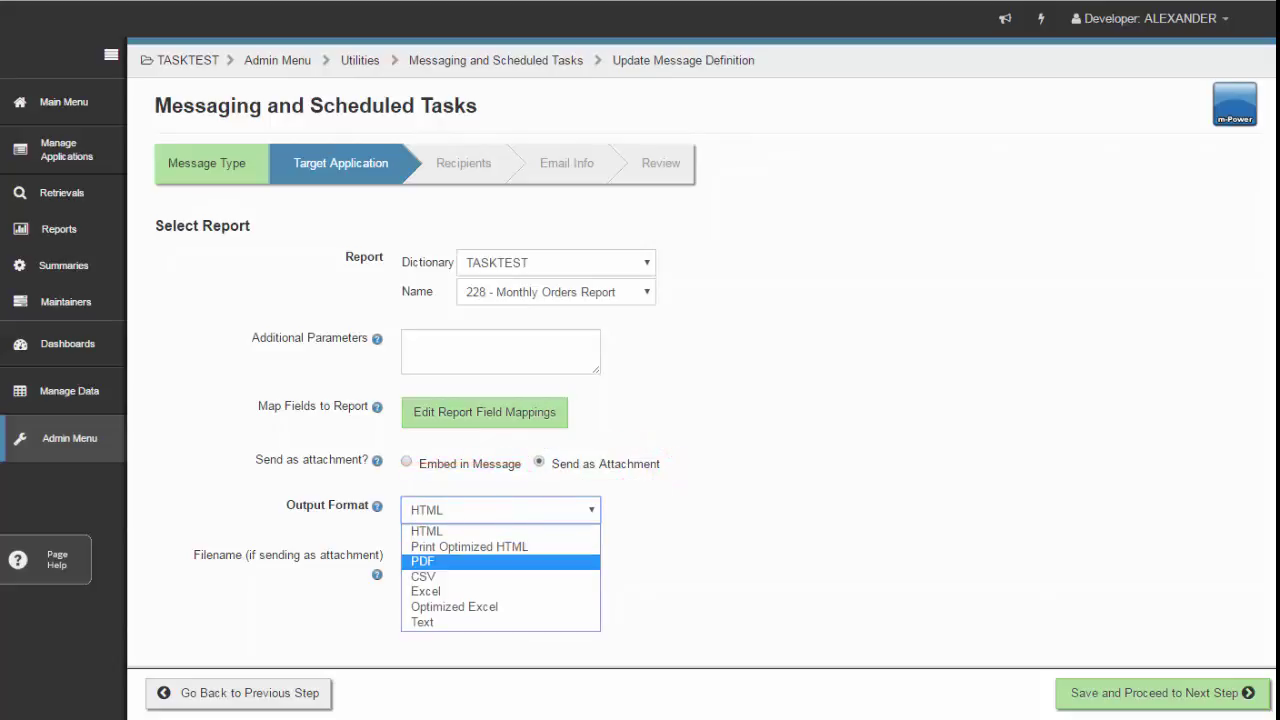
click(475, 561)
click(484, 558)
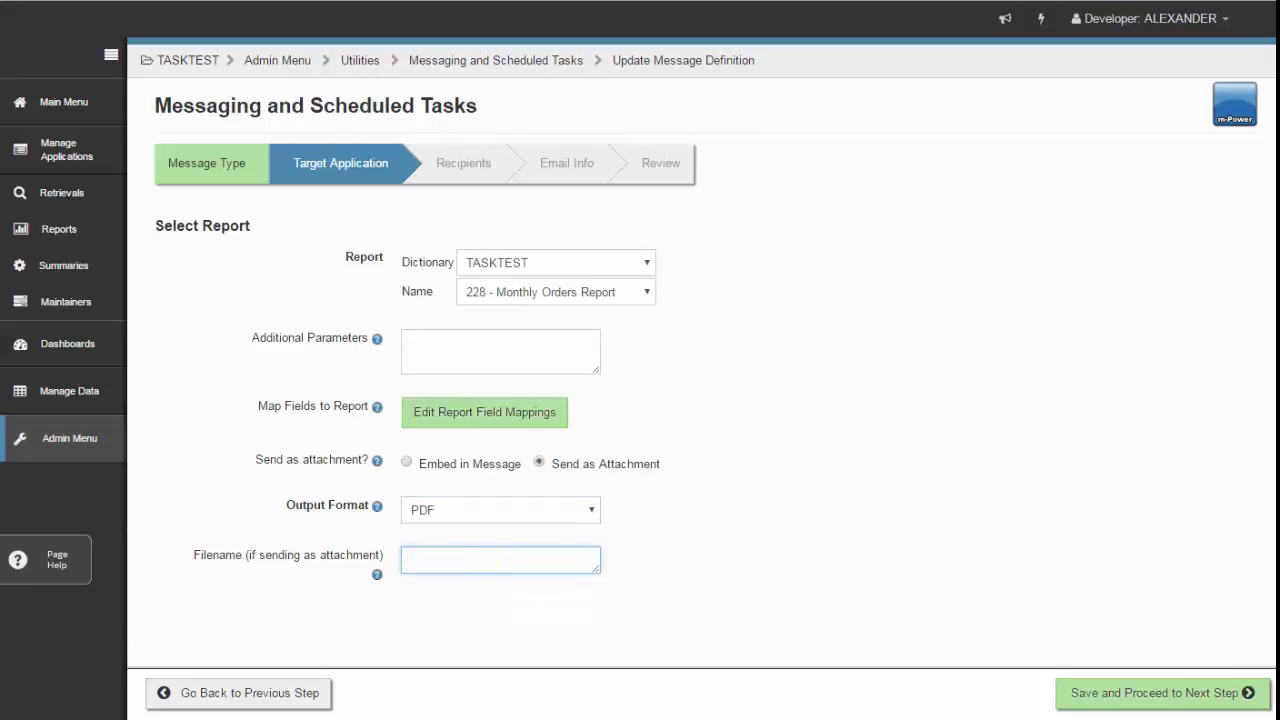
Step: Set the attachment filename to 'Monthly_Order_${datestamp}.pdf'
text(Monthy)
key(BackSpace)
text(ly Order)
text(_)
text(${})
click(503, 560)
text(datestamp)
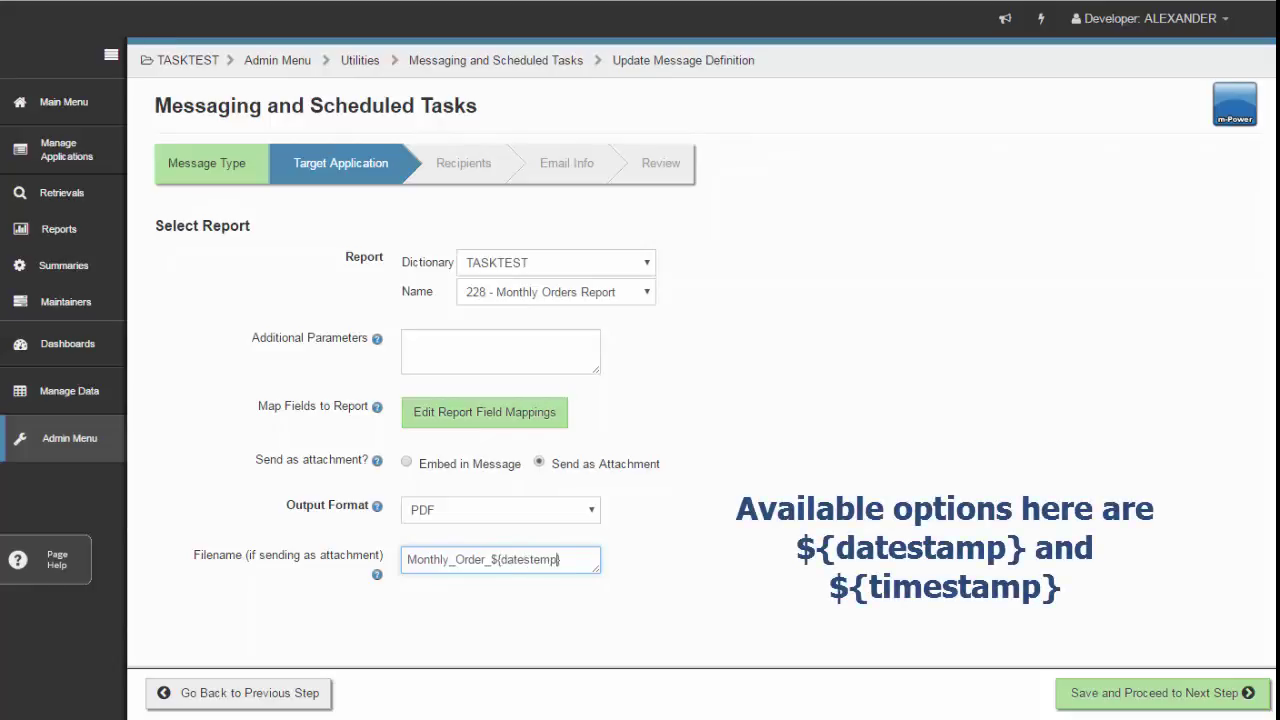
key(BackSpace)
key(BackSpace)
text(amp})
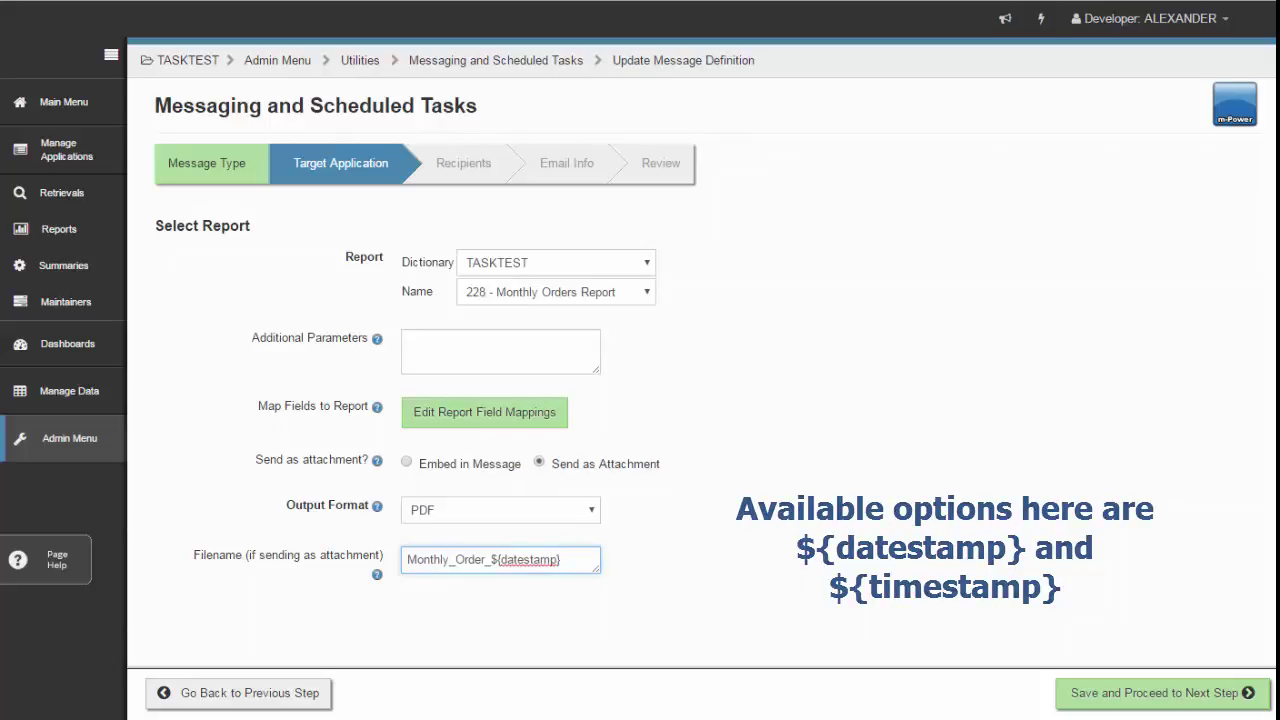
text(.pdf)
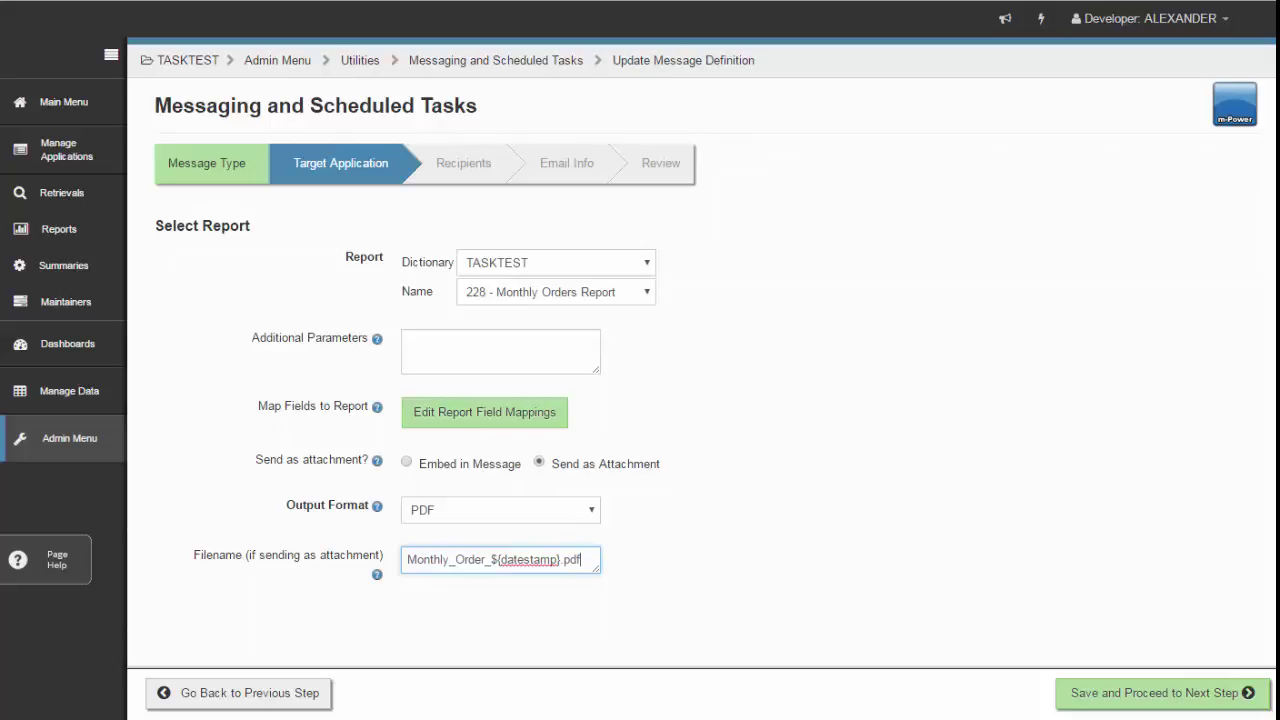
click(655, 559)
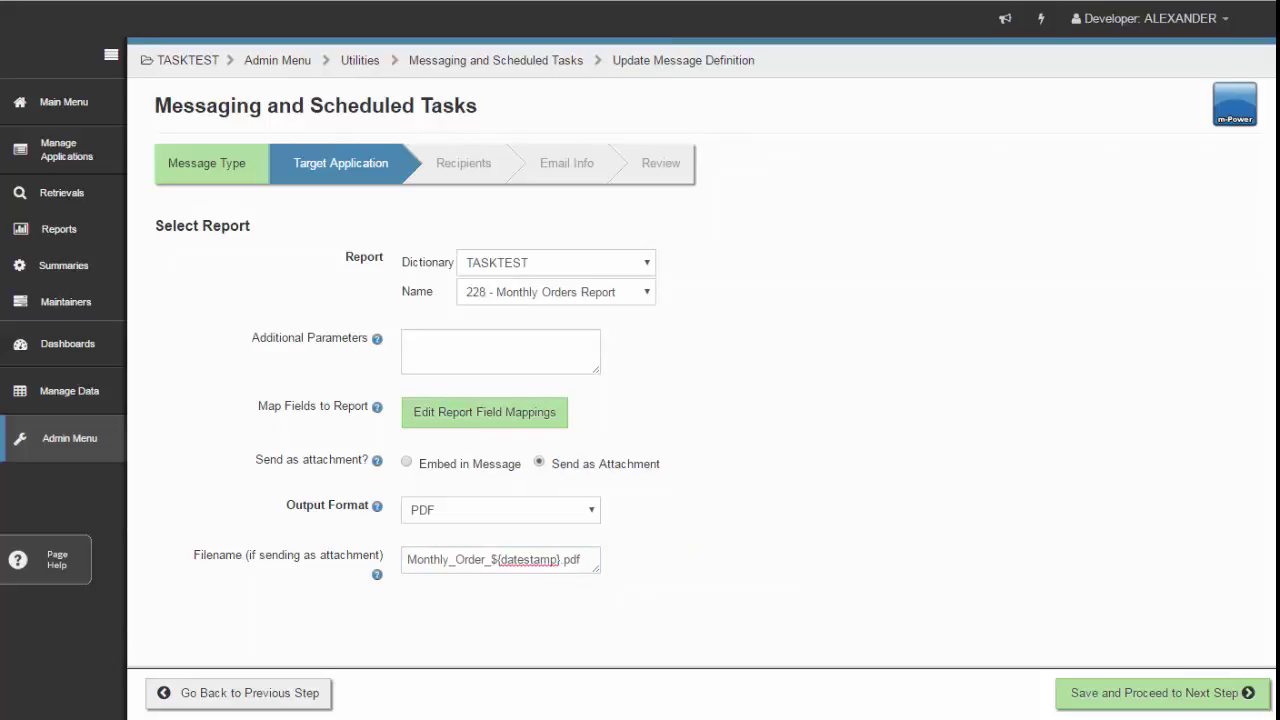
Step: Enter the recipient's e-mail address under Additional Addresses and continue to Email Info
click(1082, 690)
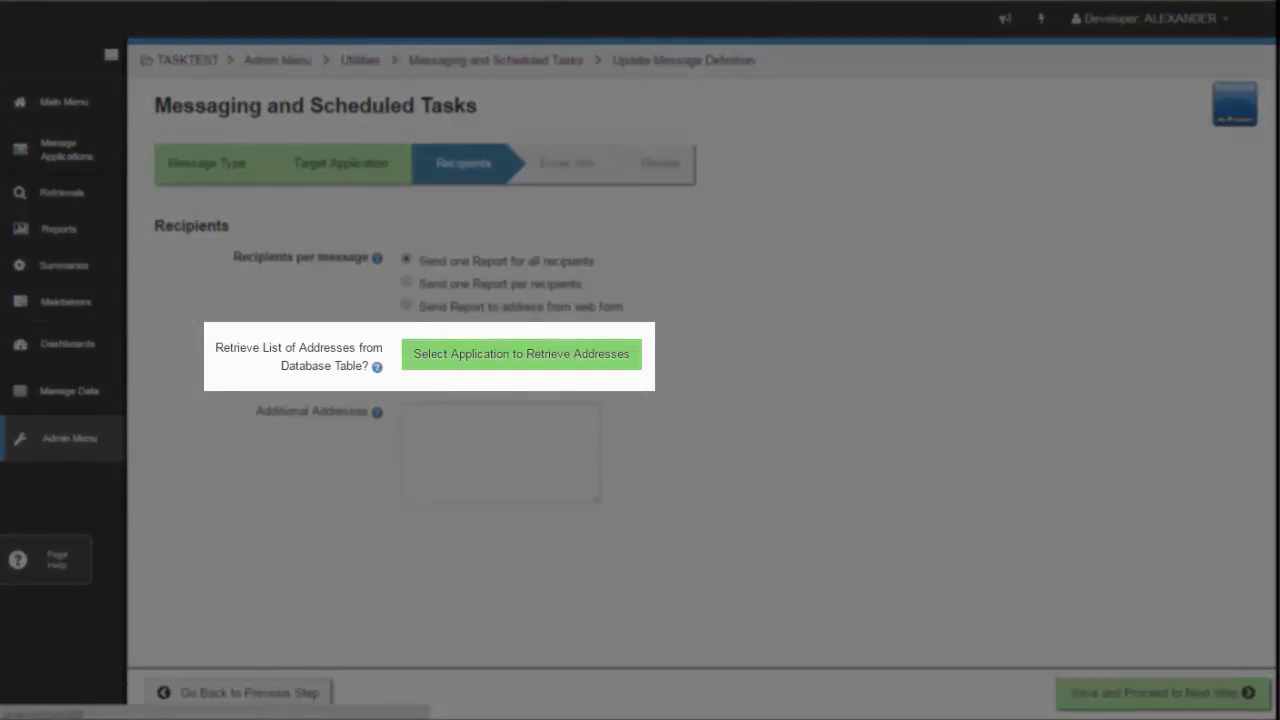
click(516, 462)
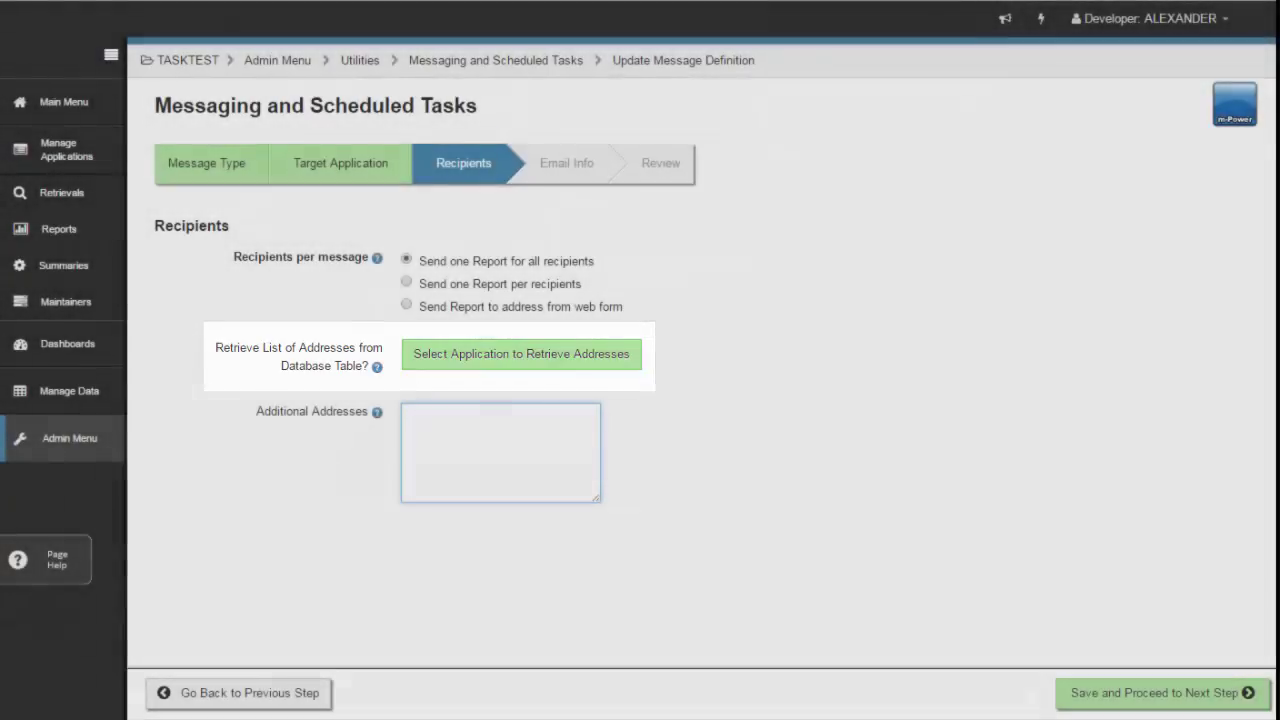
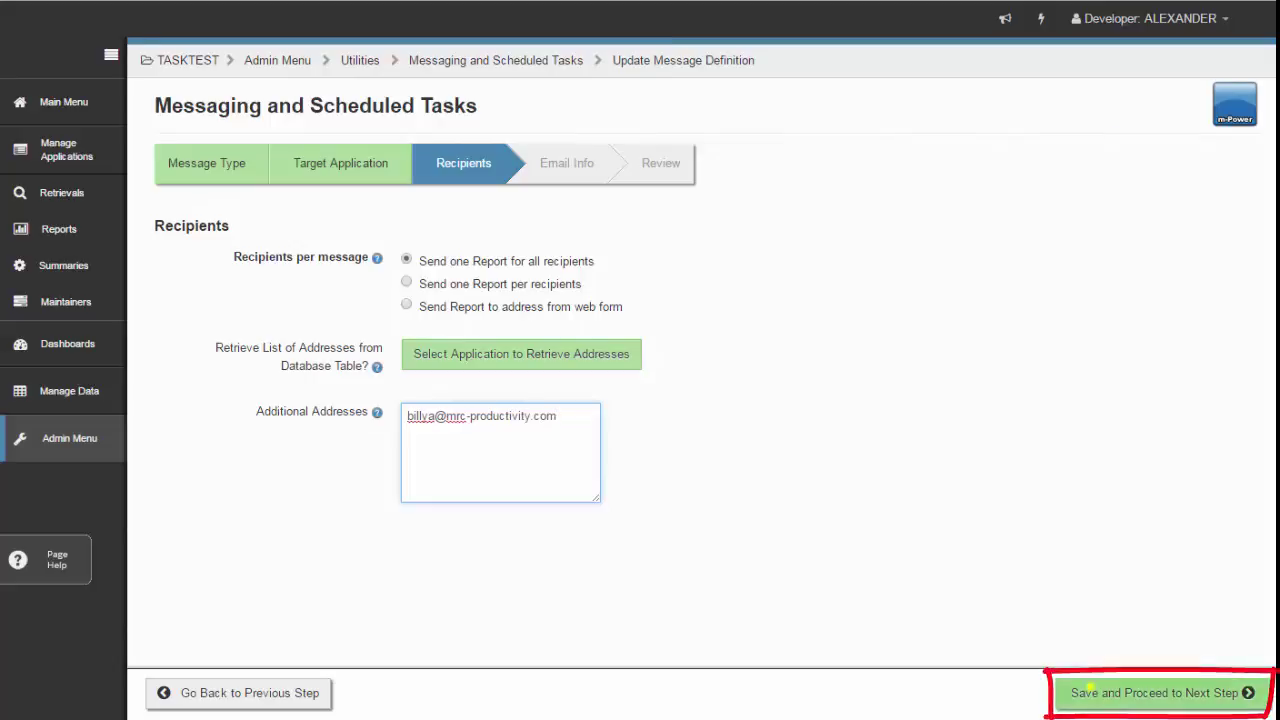
click(1090, 690)
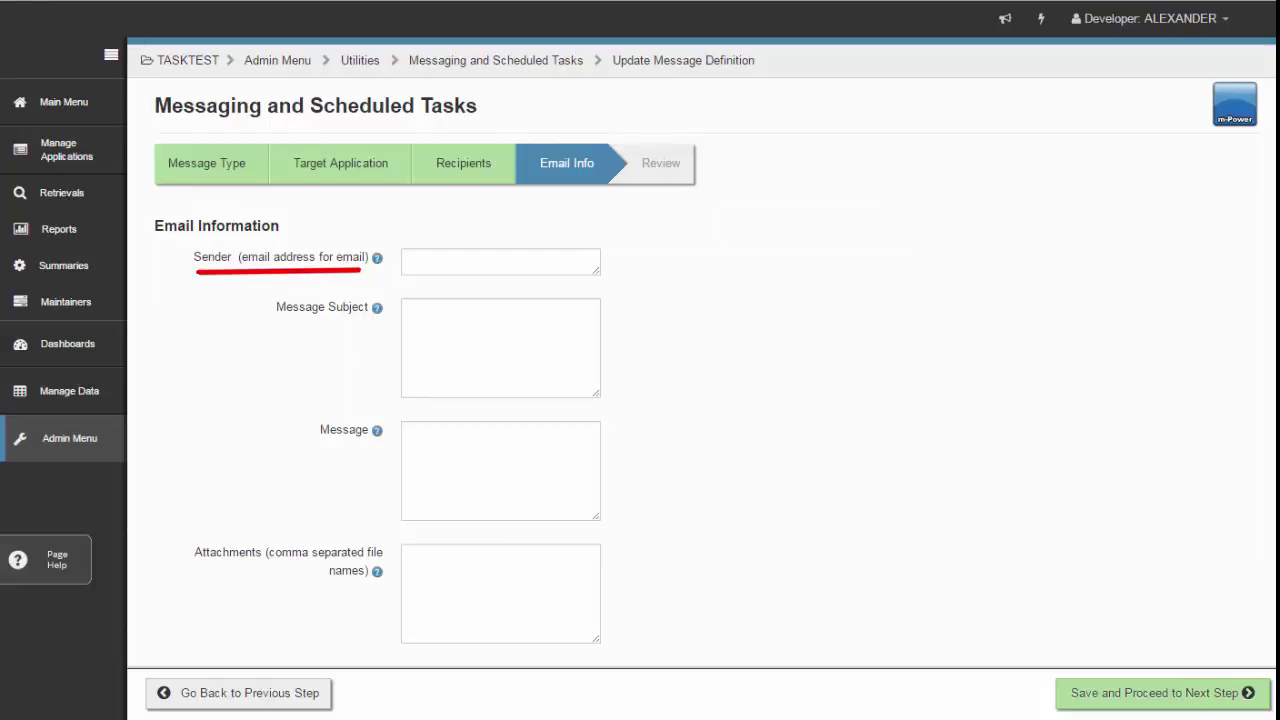
Step: Set the subject to 'Monthly Orders Report ${datestamp}', leaving sender, body and attachments blank
click(511, 266)
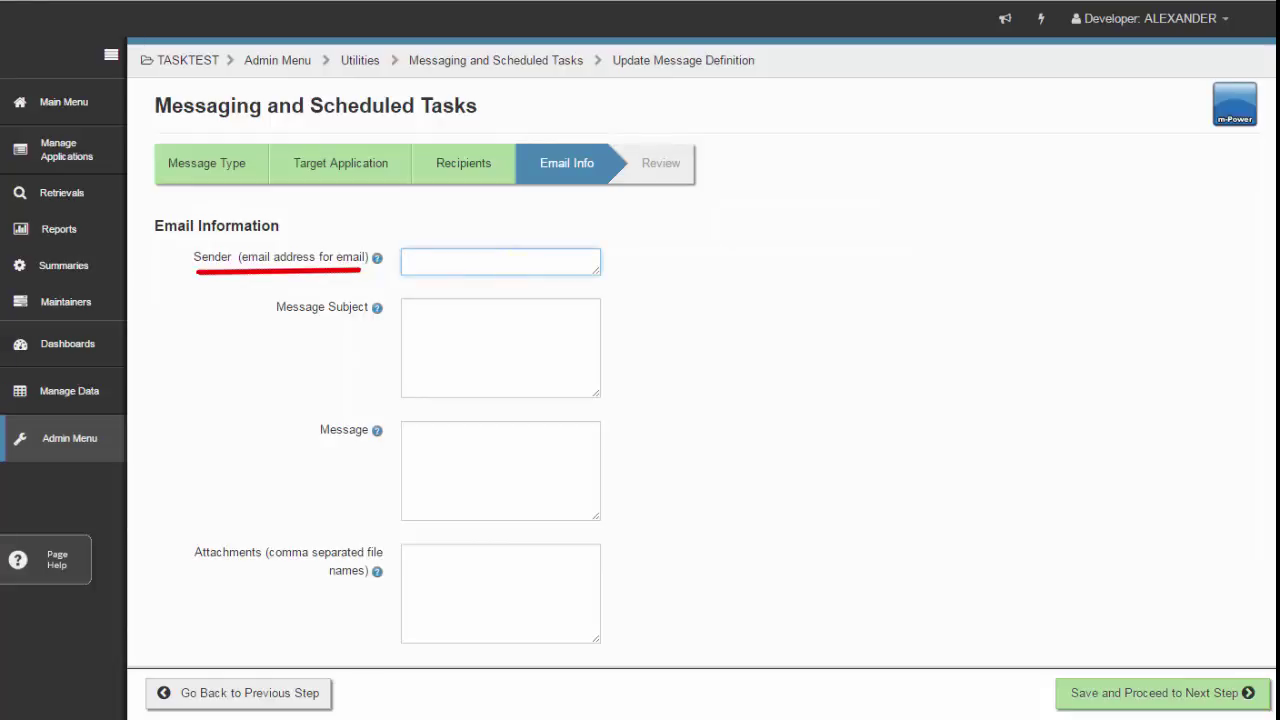
click(538, 343)
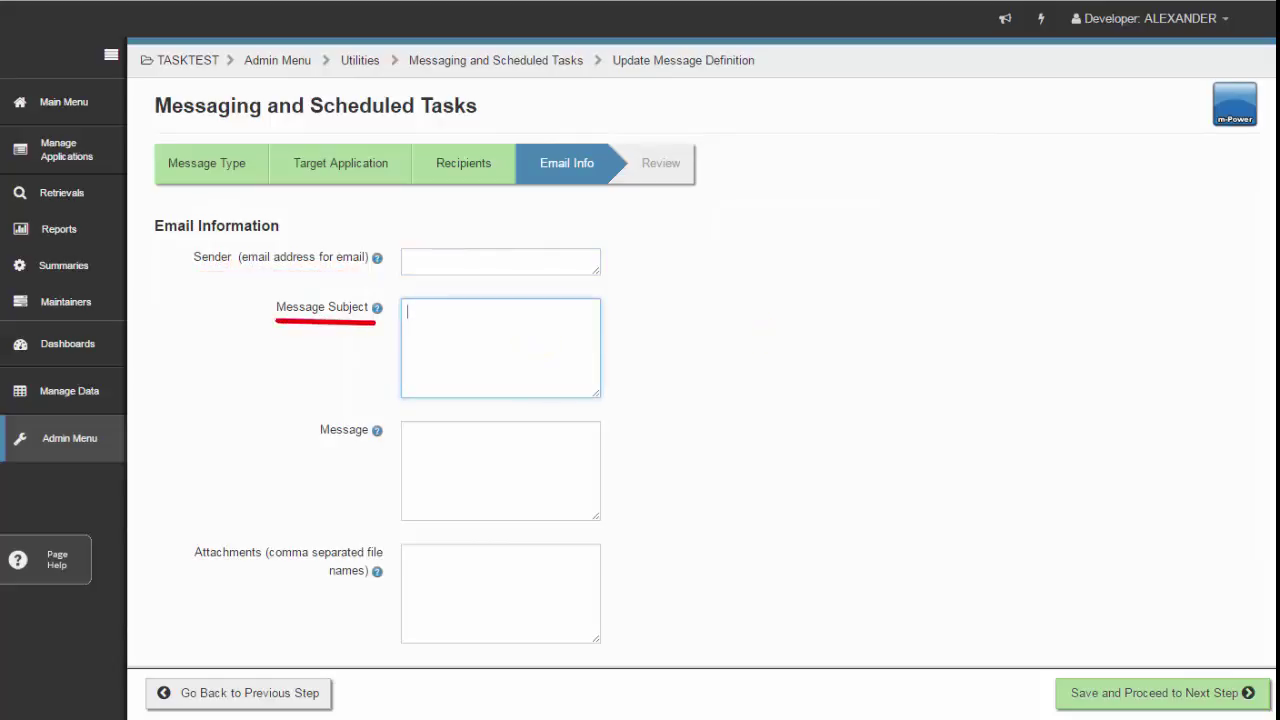
text(Monthly )
text(Ord)
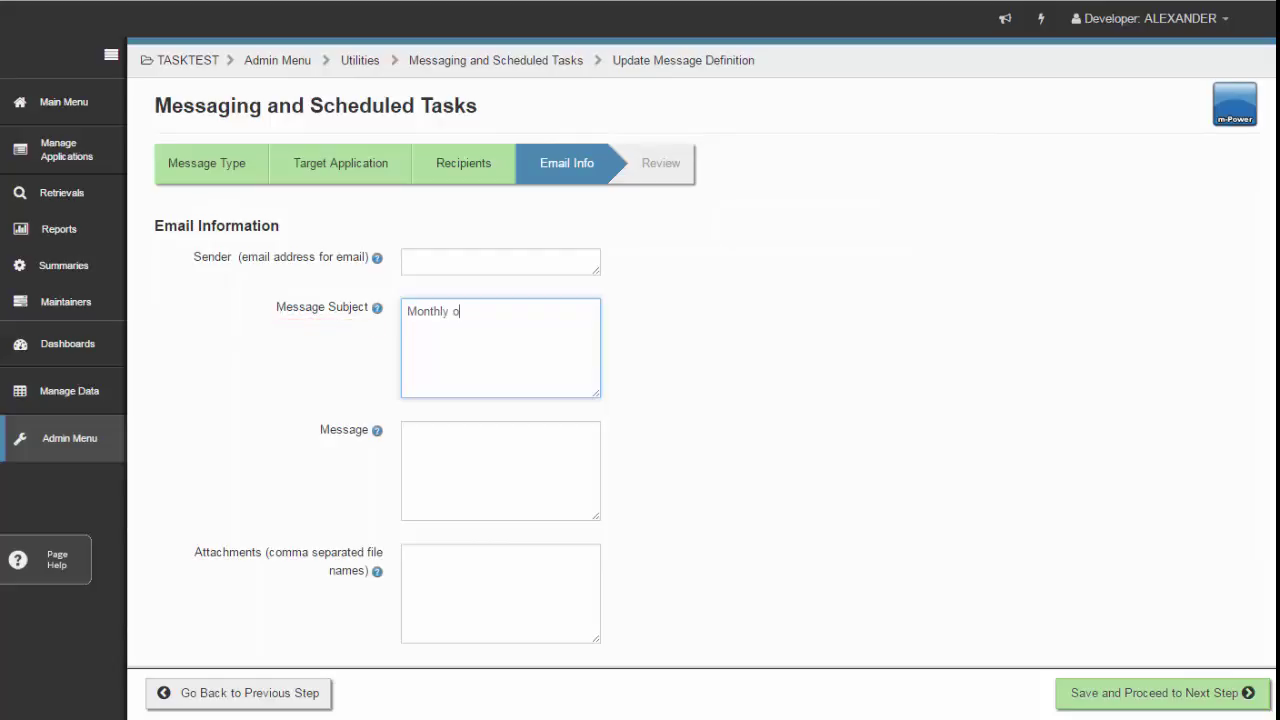
text(ers )
text(Report)
text( ${d)
text(atestamp)
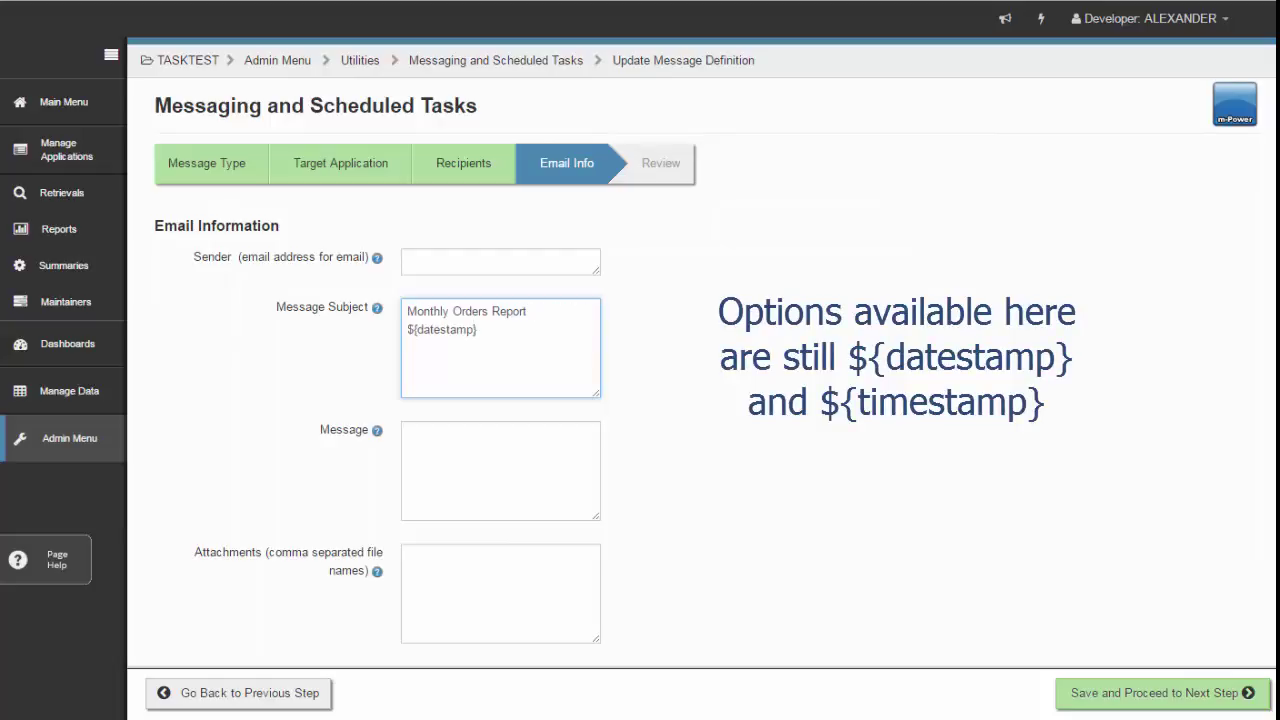
click(526, 449)
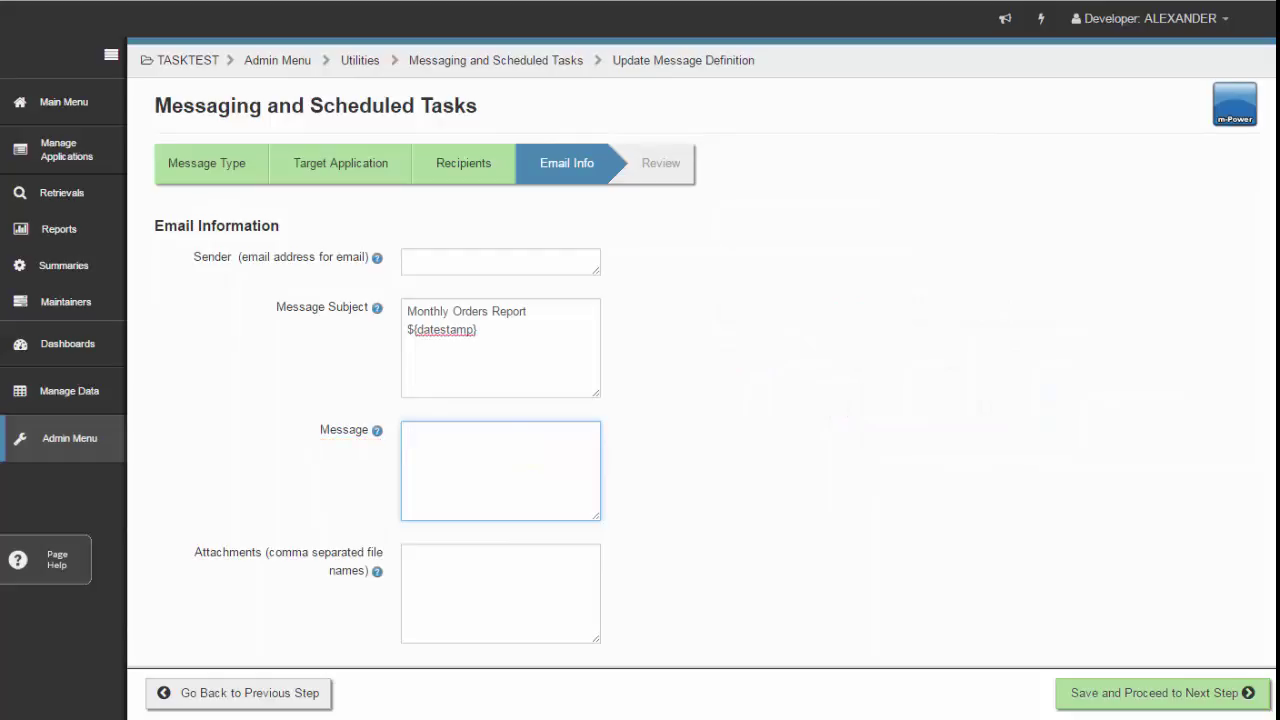
click(580, 572)
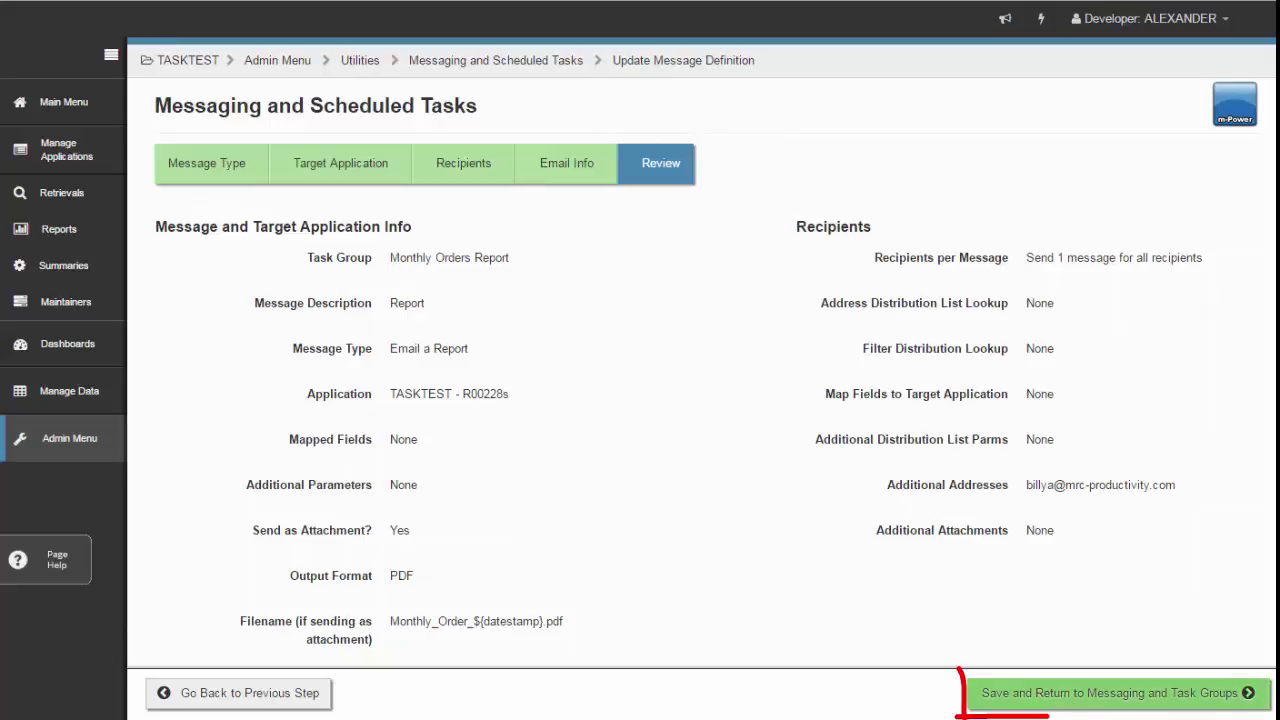
Step: Save the Report task as sequence 2 and go to Messaging Menu > Scheduled Tasks
click(1090, 692)
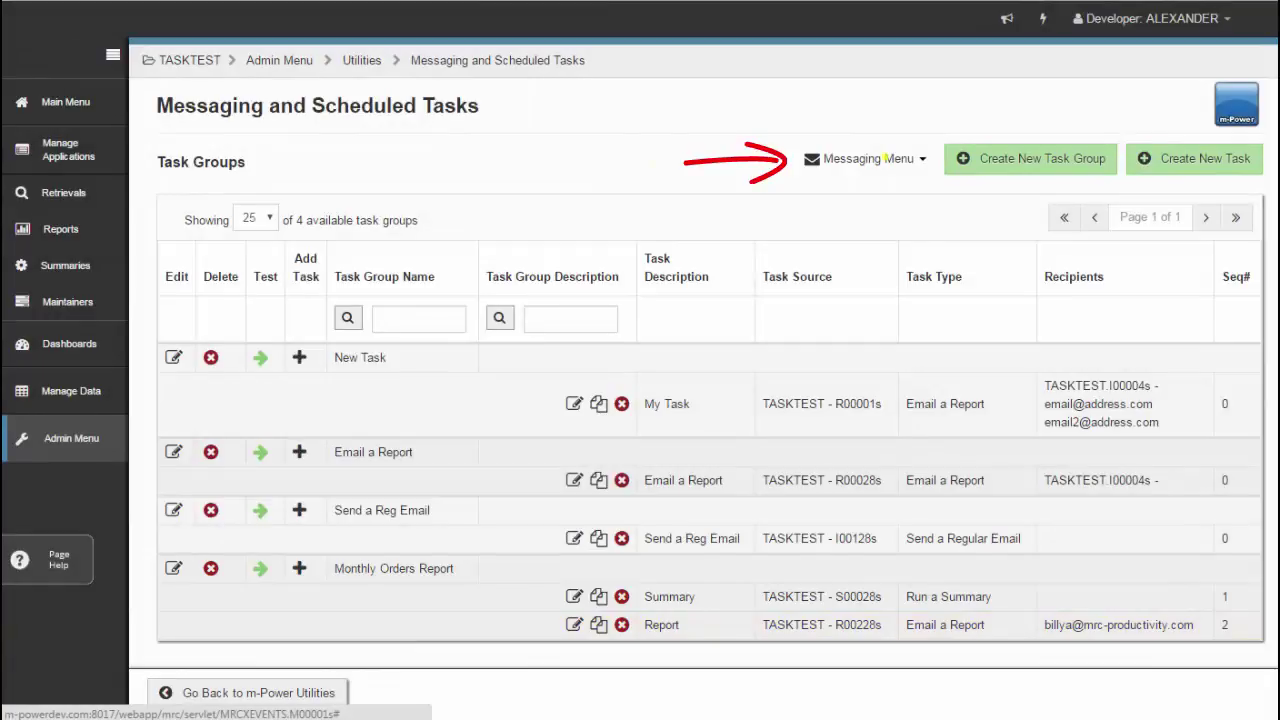
click(885, 157)
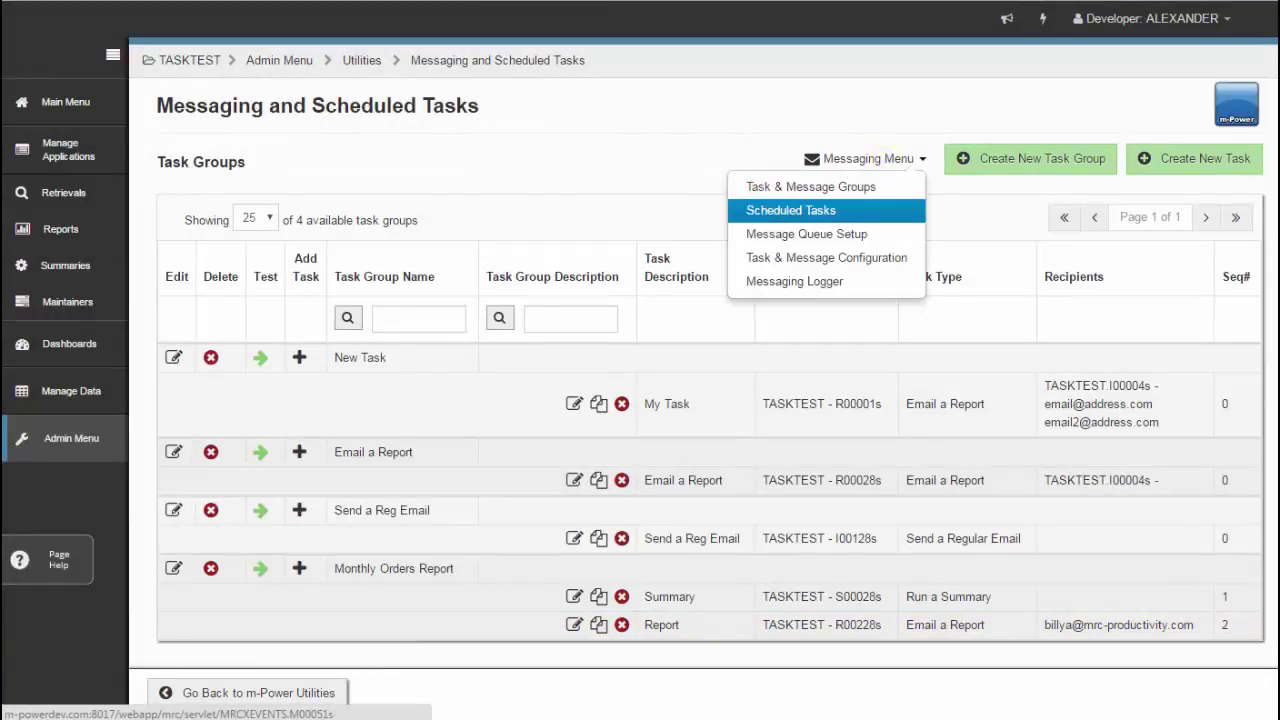
click(843, 208)
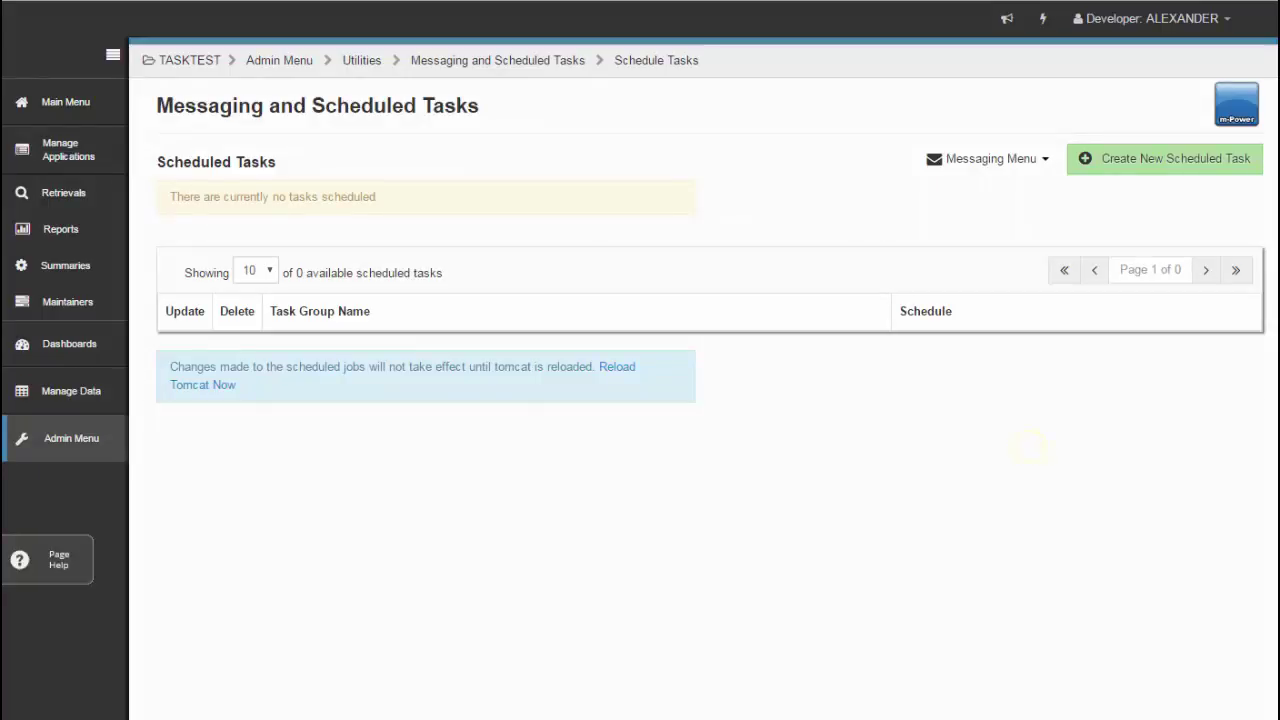
Step: Start a new Task Group scheduled task targeting the Monthly Orders Report group
click(1230, 160)
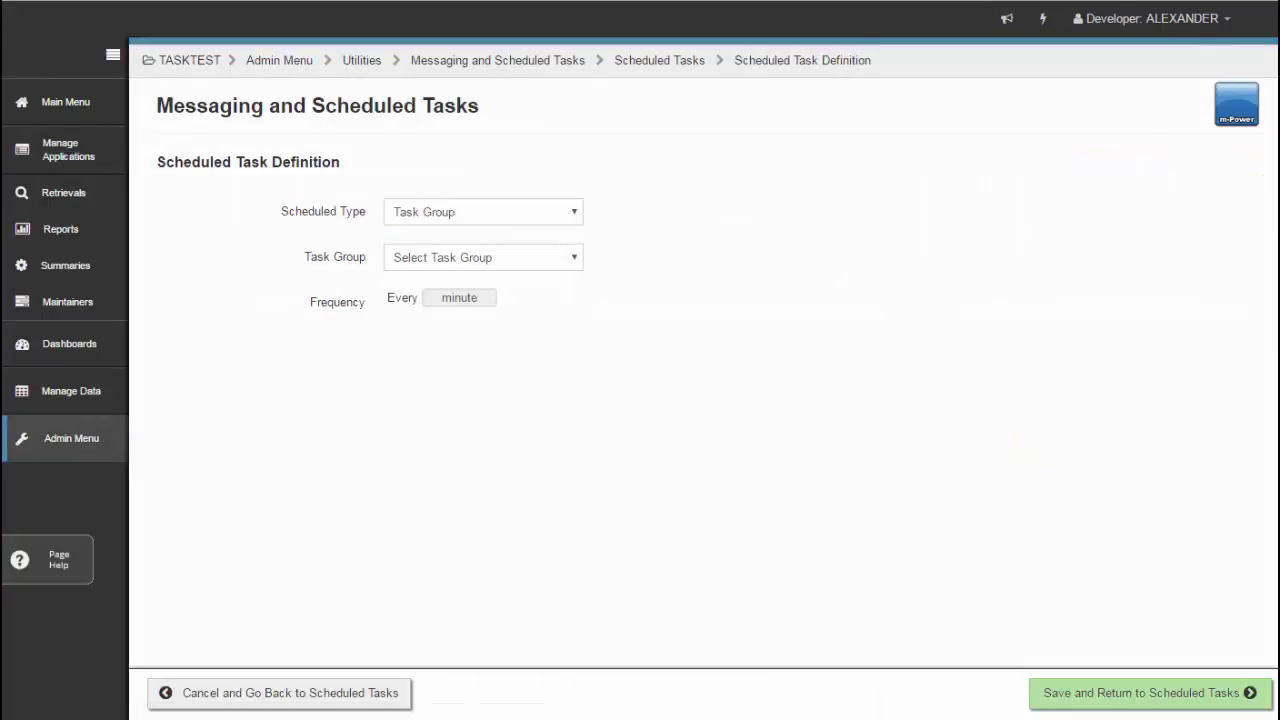
click(489, 212)
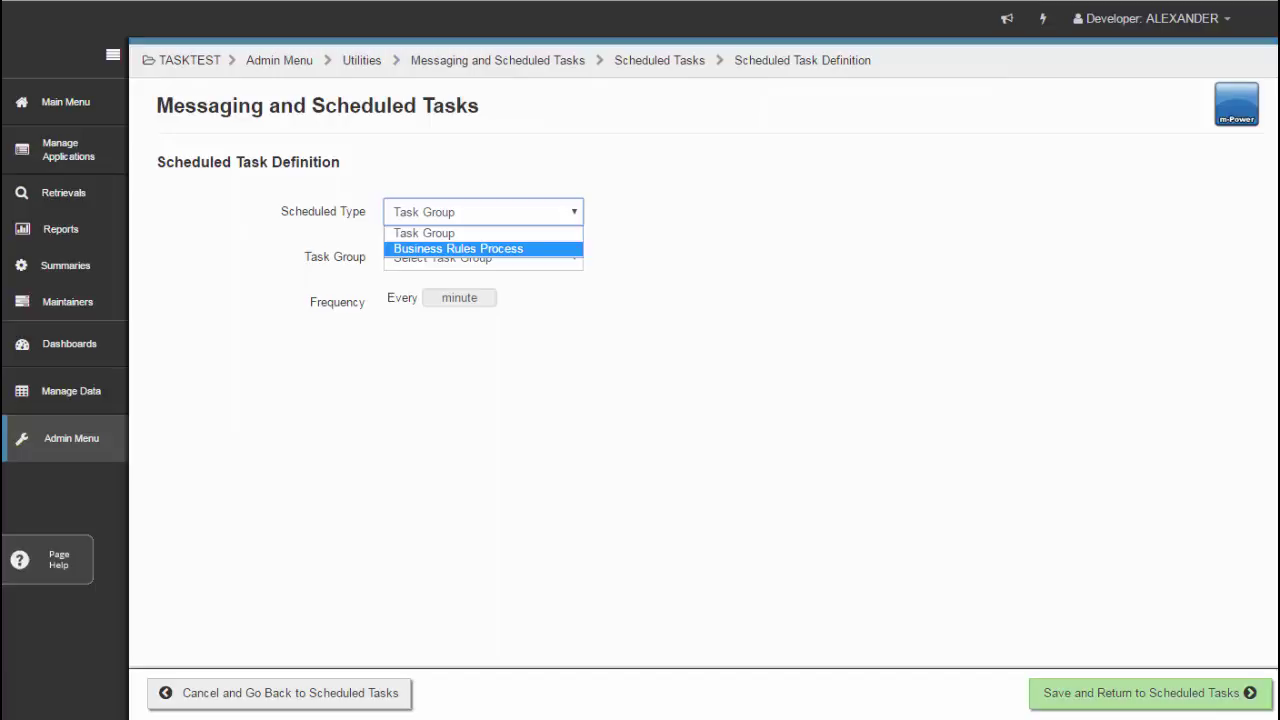
click(519, 236)
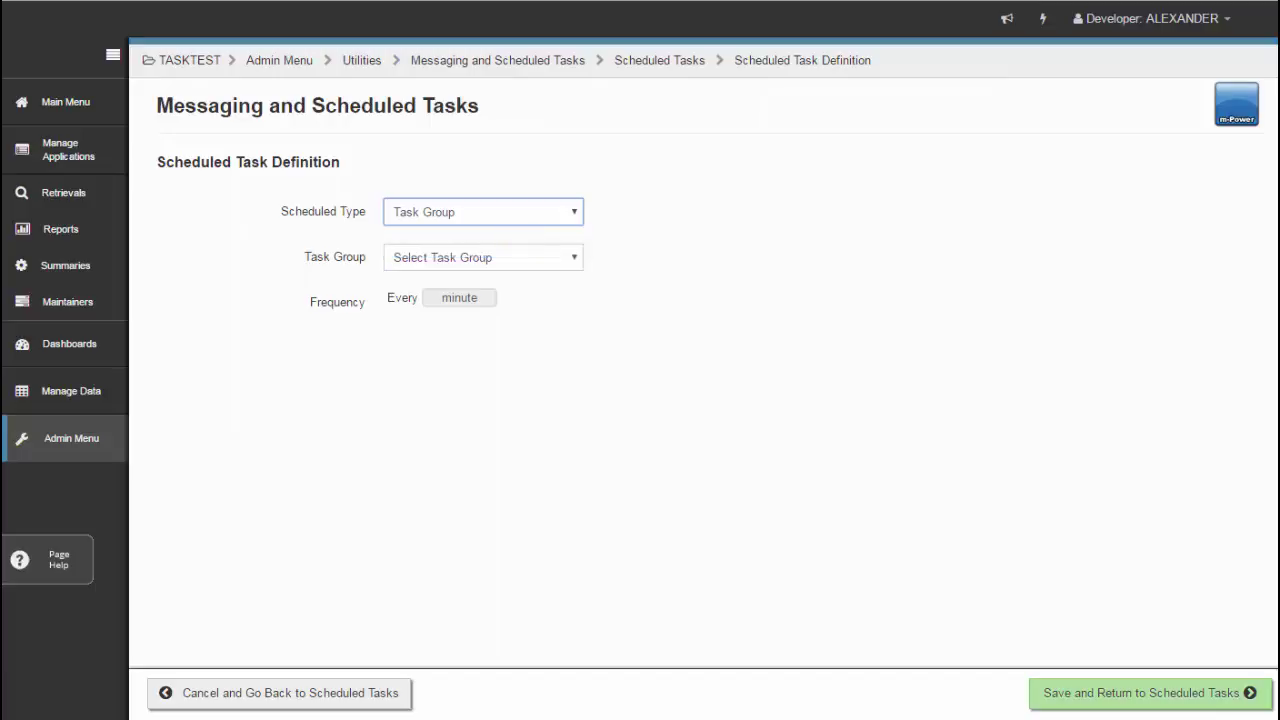
click(560, 258)
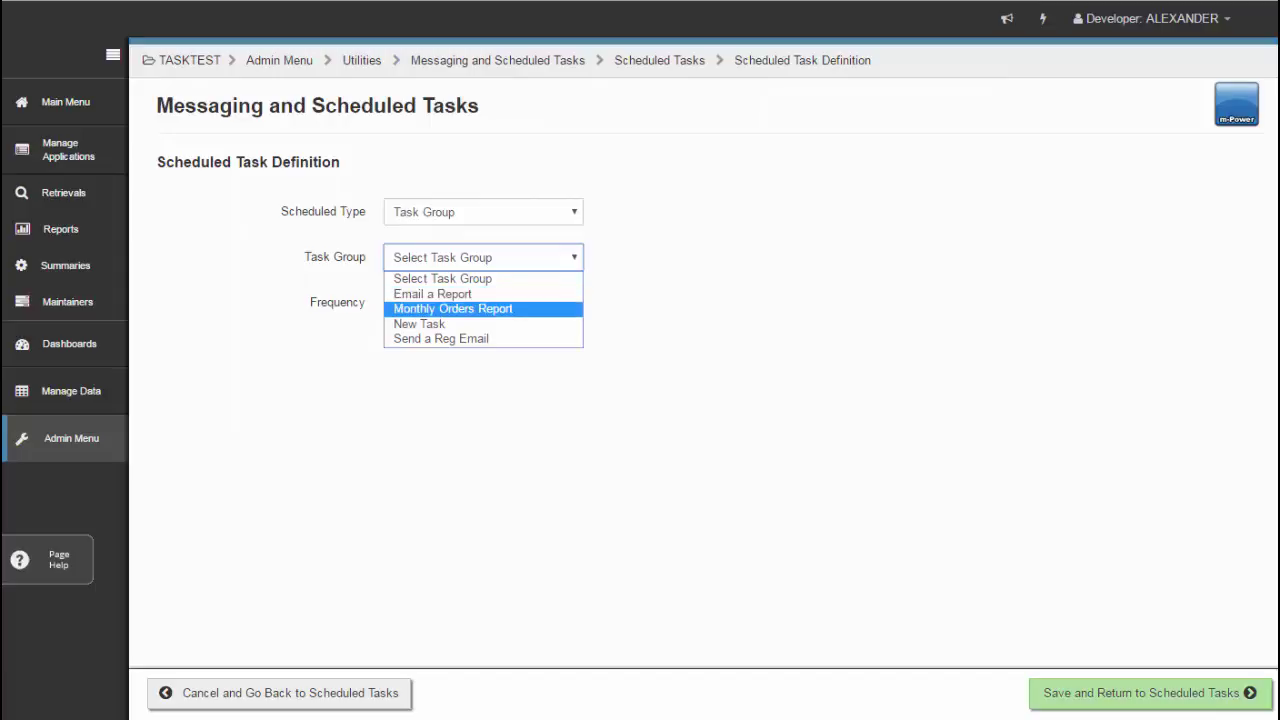
click(519, 309)
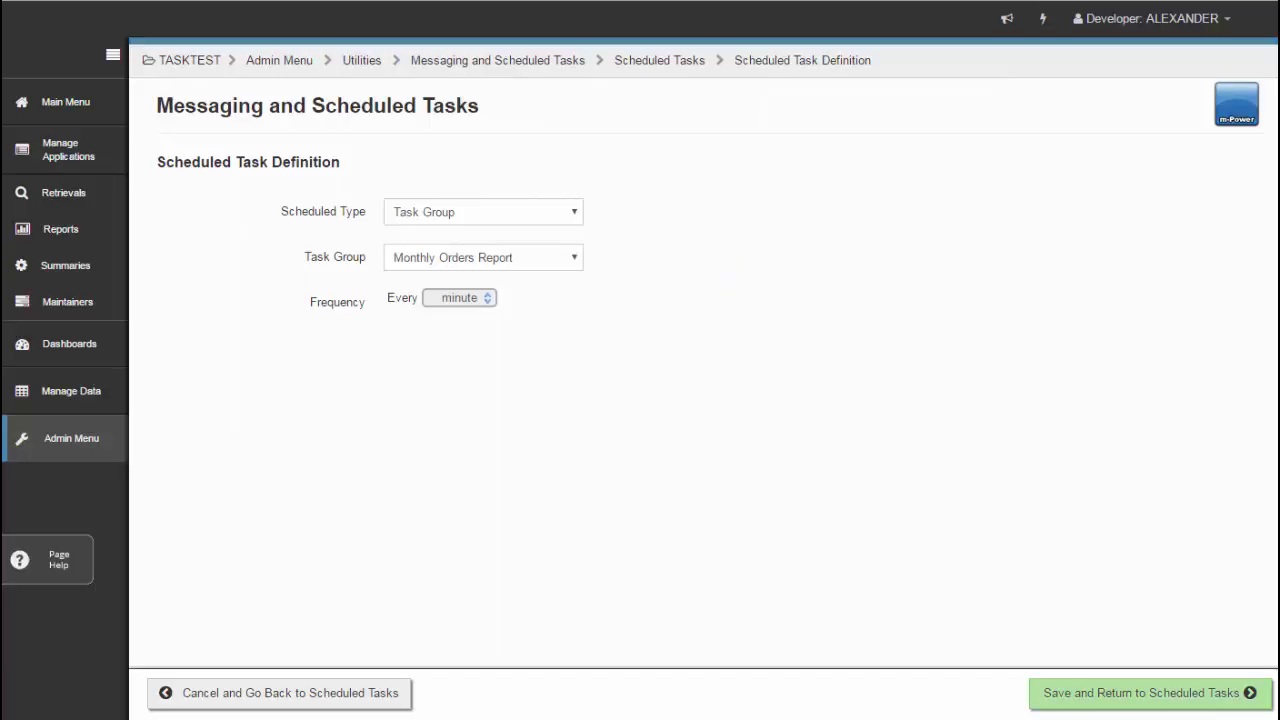
Step: Try a monthly run at 02:00, then change the frequency to every minute
click(475, 298)
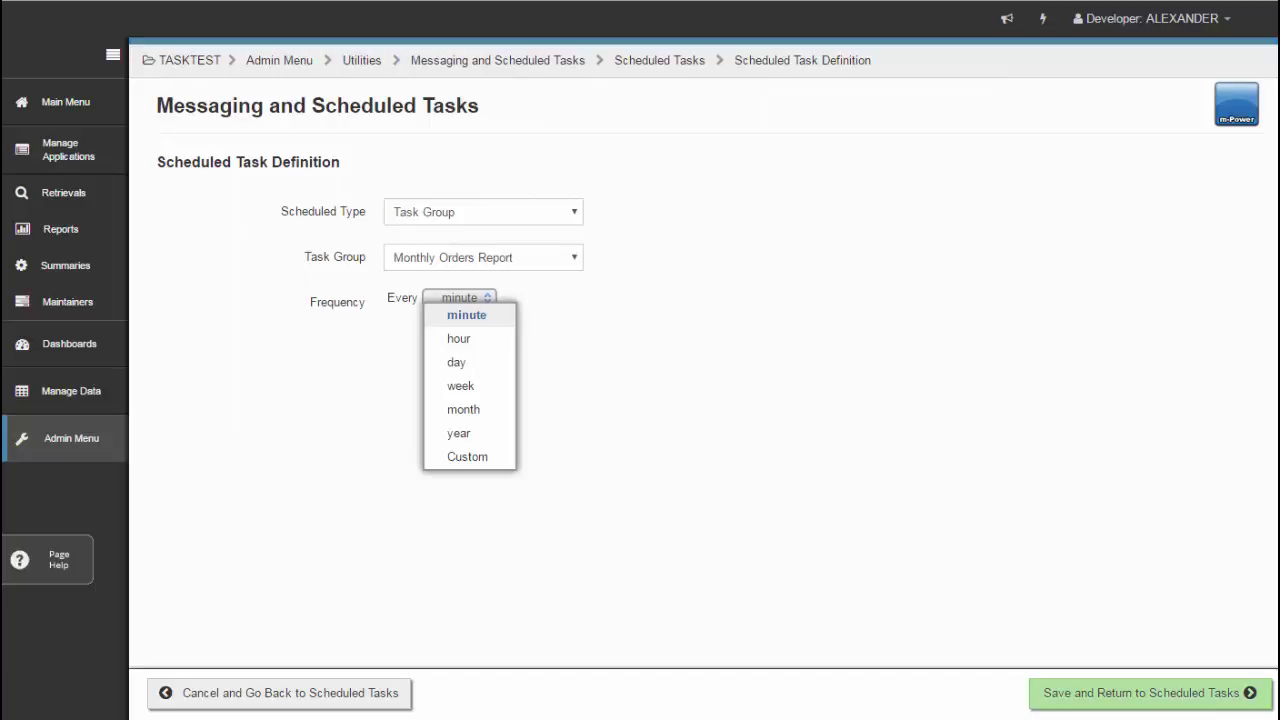
click(463, 409)
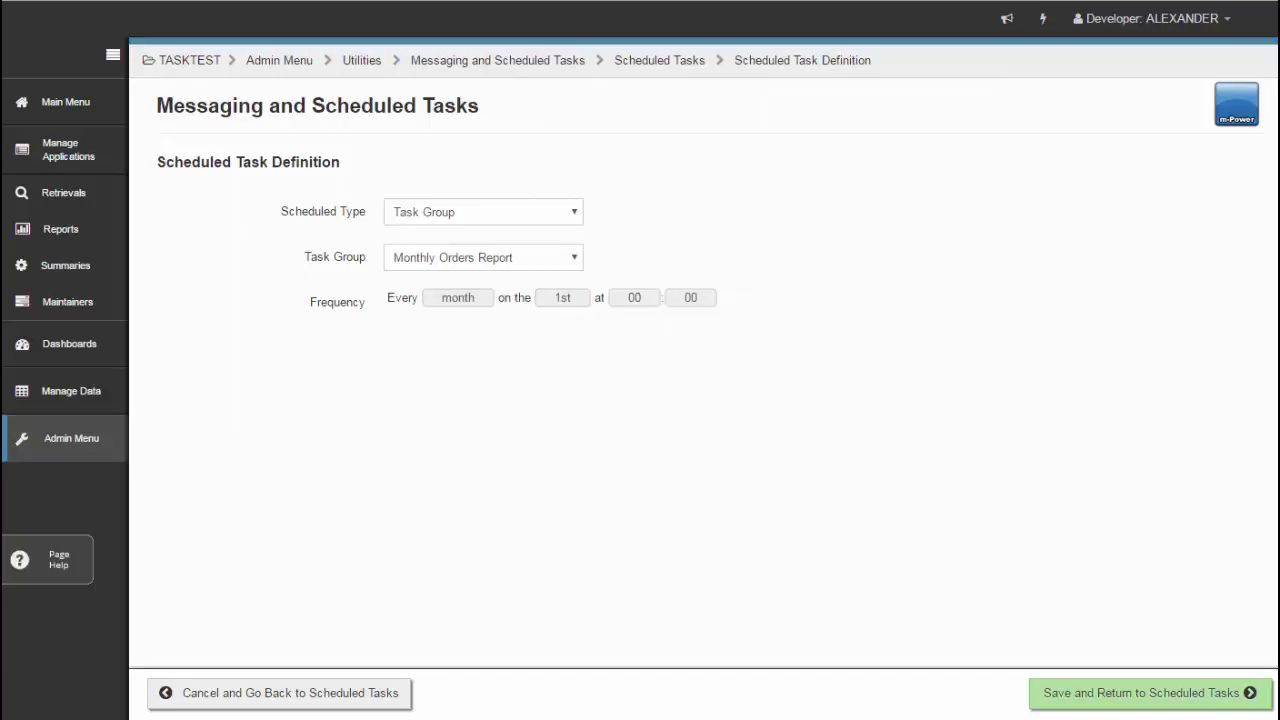
click(634, 297)
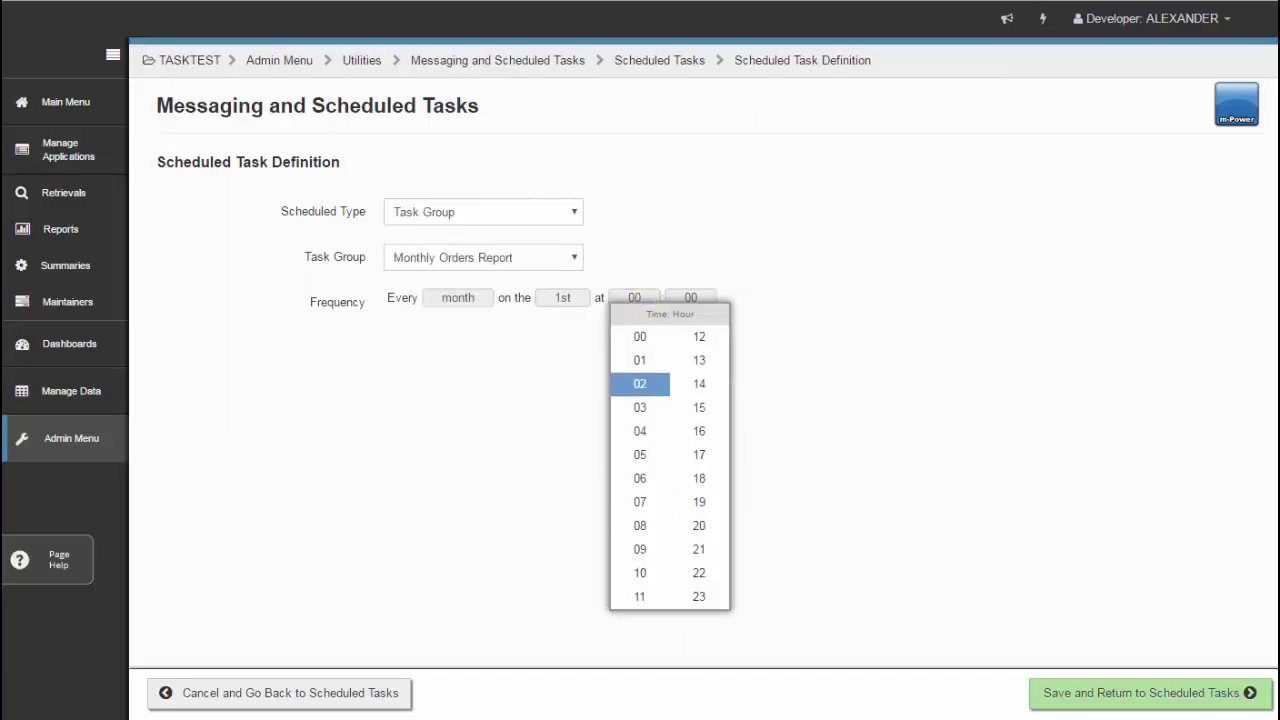
click(643, 383)
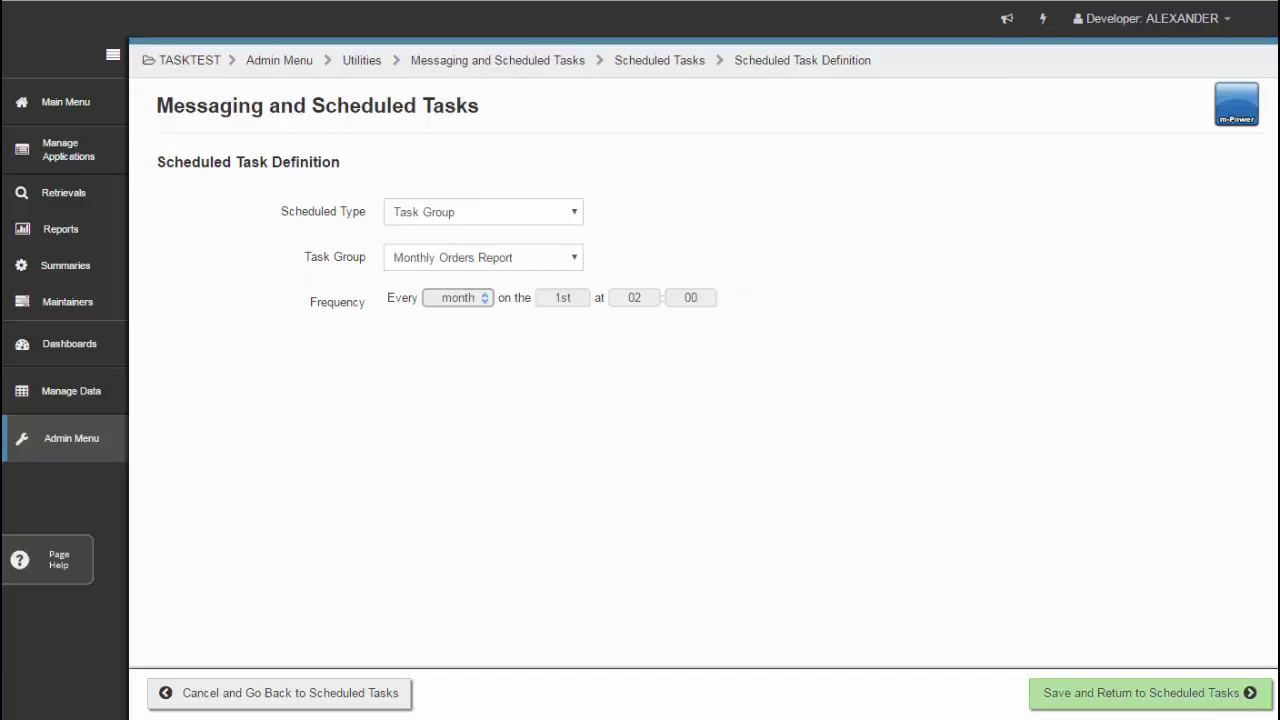
click(458, 298)
click(466, 314)
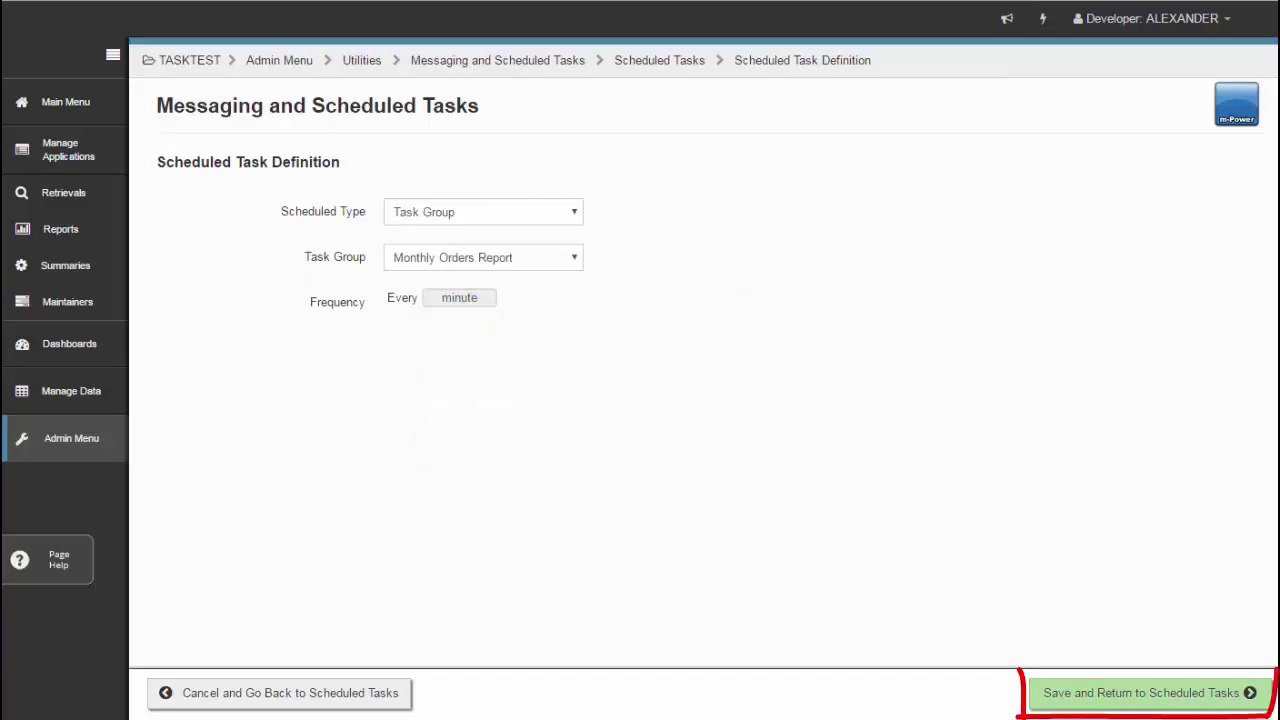
Step: Save the Monthly Orders Report schedule and reload Tomcat so it takes effect
click(1152, 691)
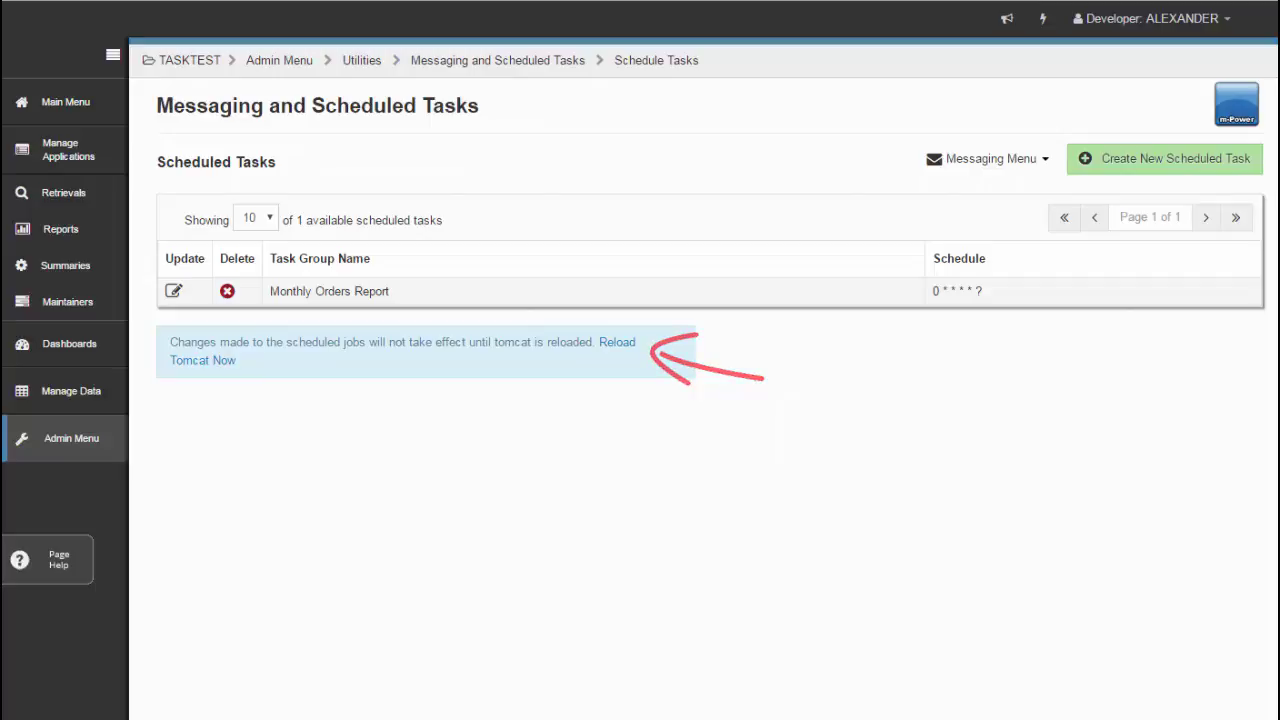
click(614, 342)
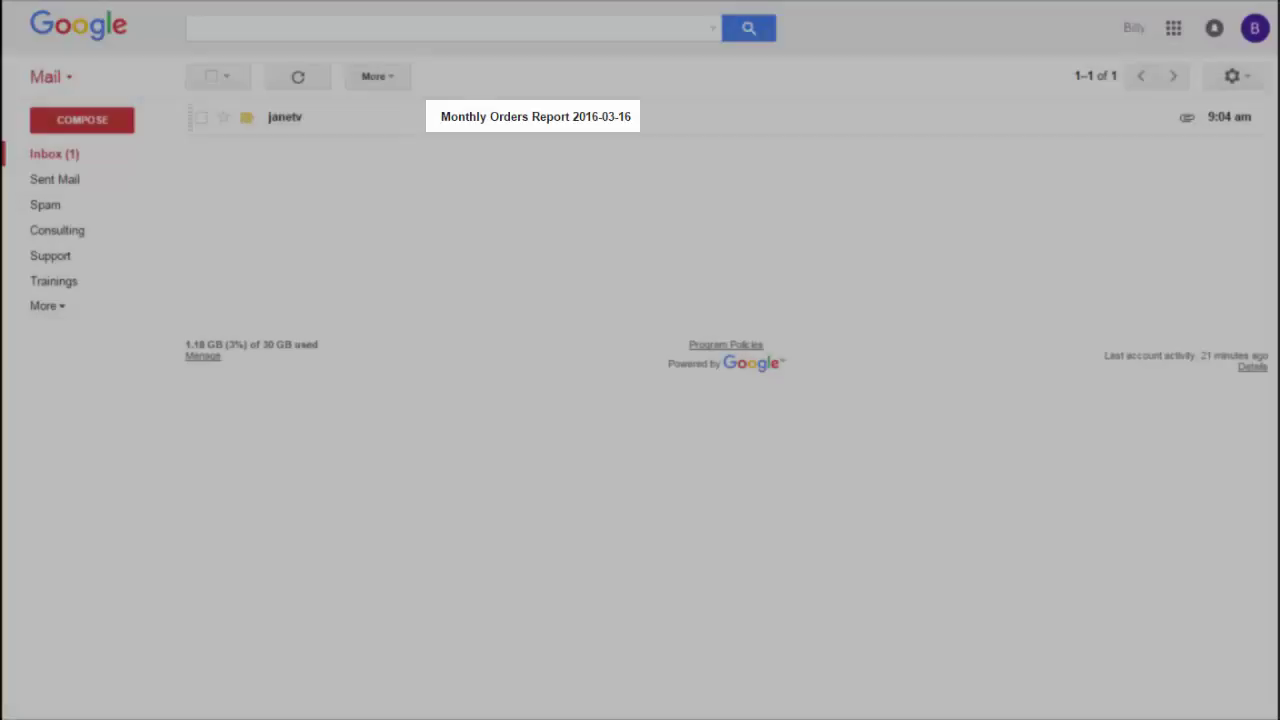
Step: Open the 'Monthly Orders Report 2016-03-16' email and preview Monthly_Order_2016-03-16.pdf
key(Return)
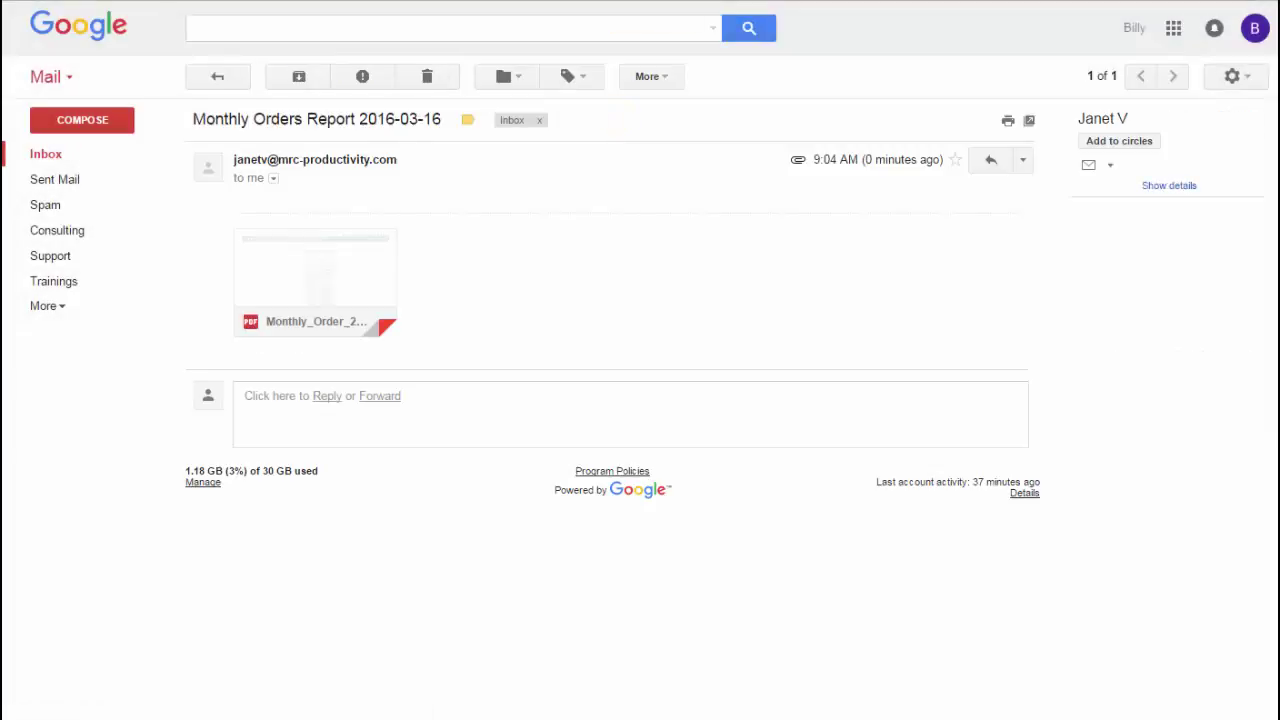
click(372, 261)
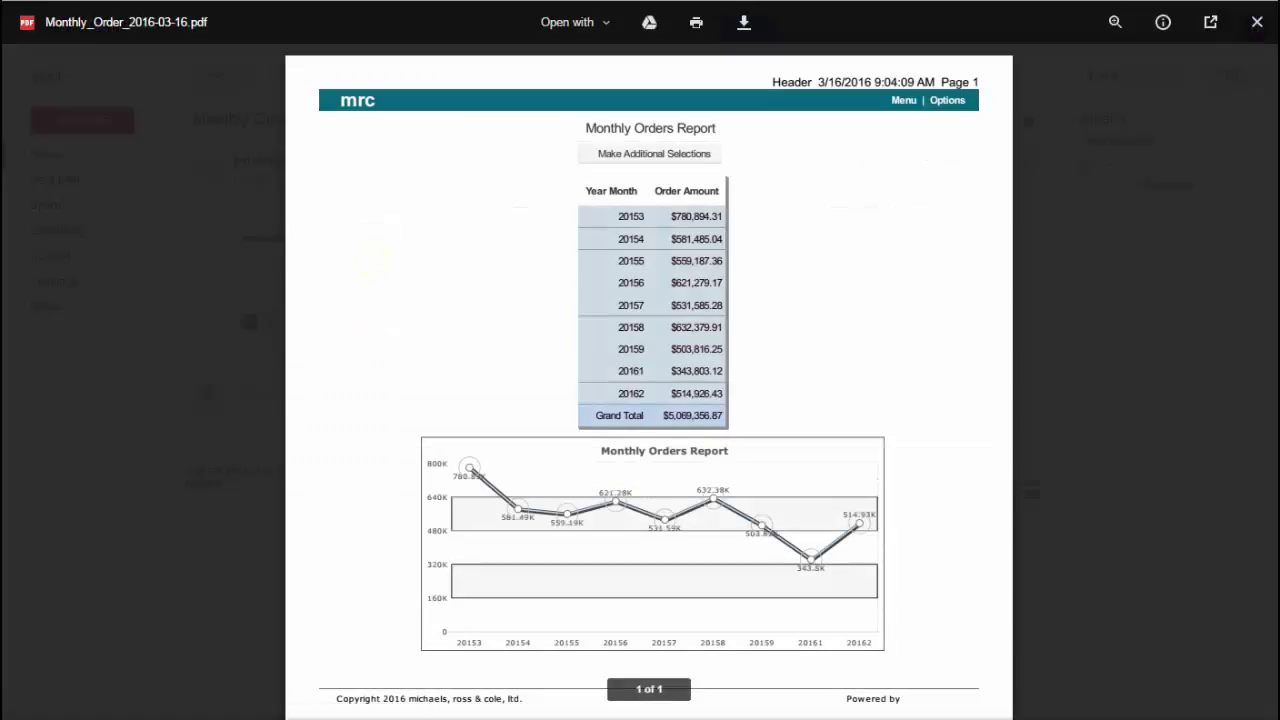